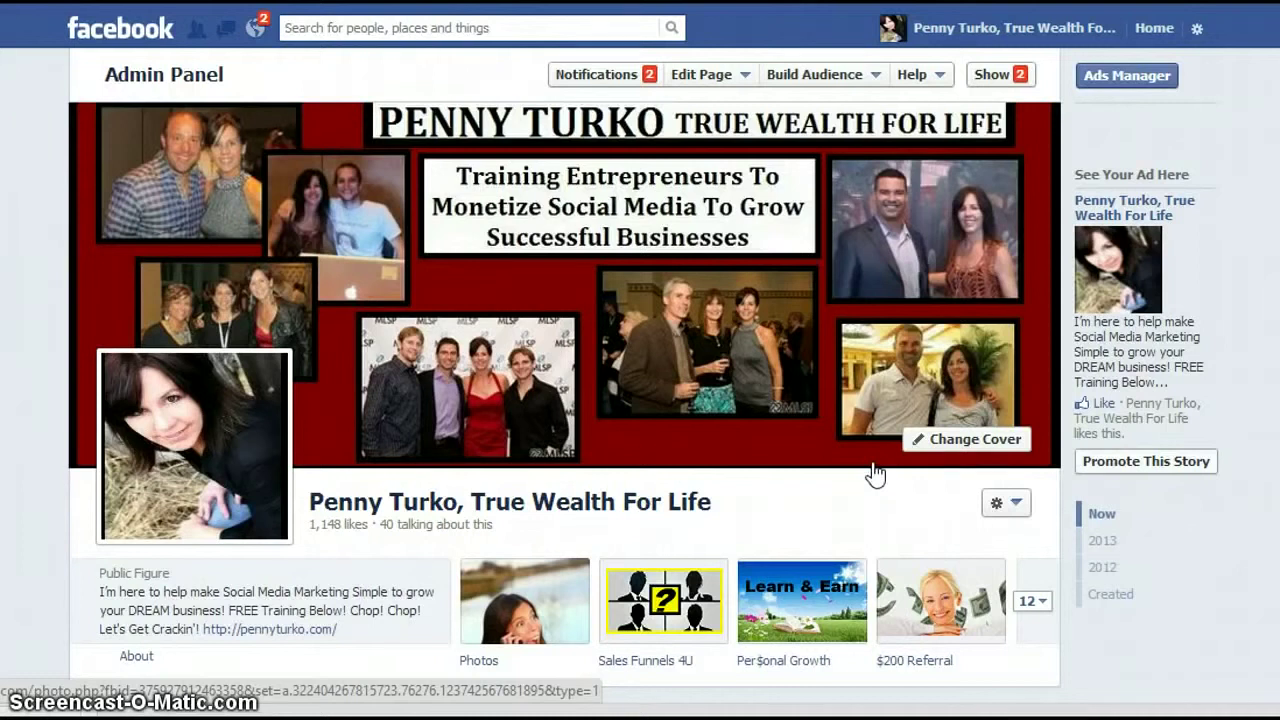
Create an ad for the True Wealth For Life page with the Get More Page Likes objective.
{"action": "left_click", "coordinate": [883, 474]}
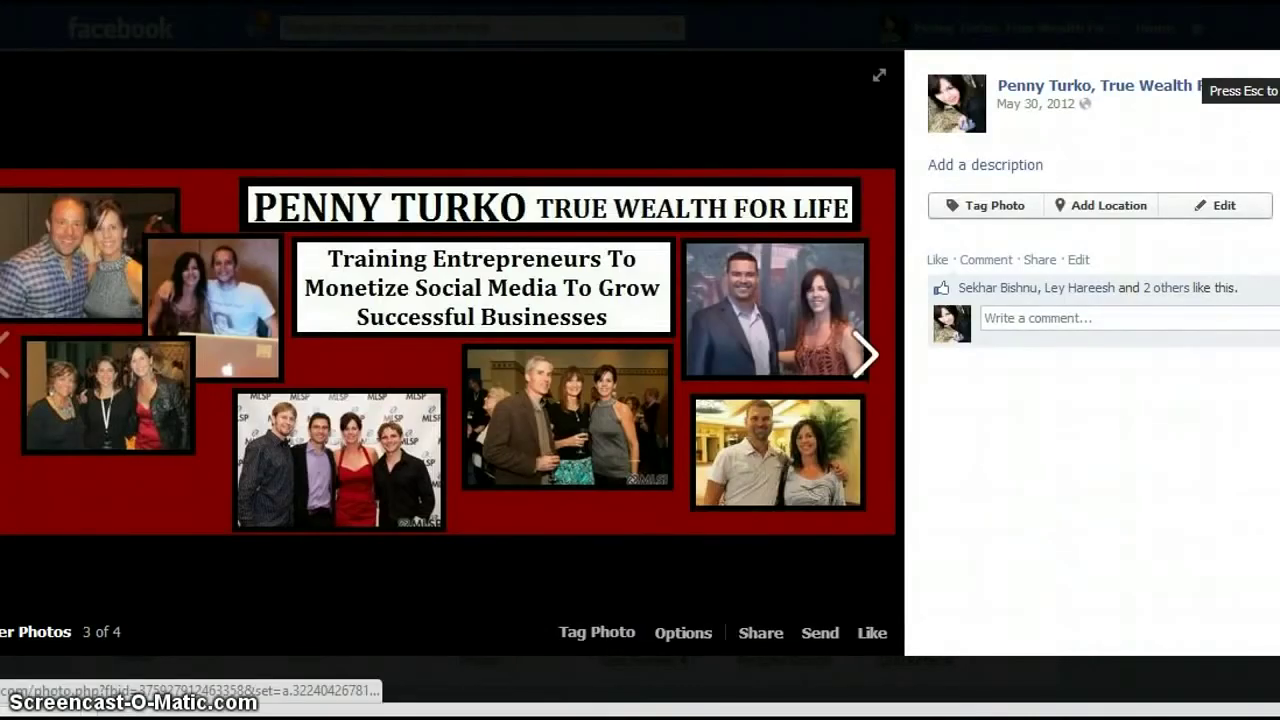
{"action": "key", "text": "Escape"}
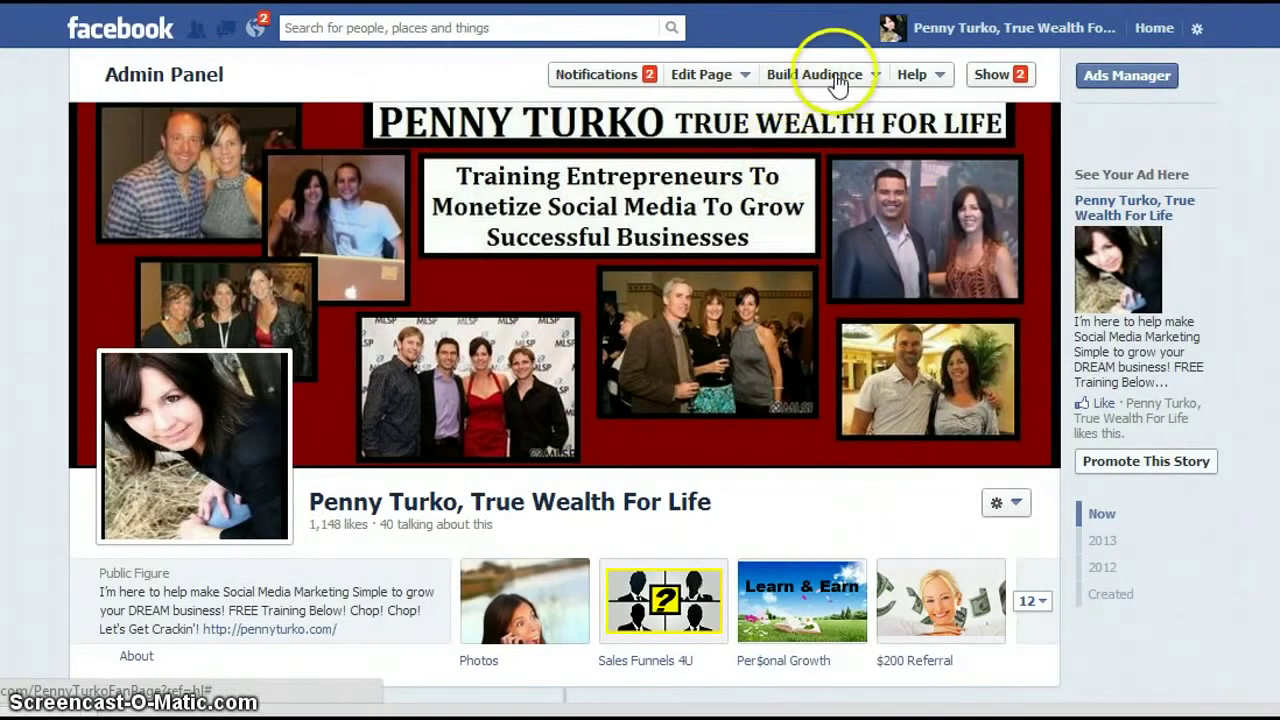
{"action": "left_click", "coordinate": [873, 80]}
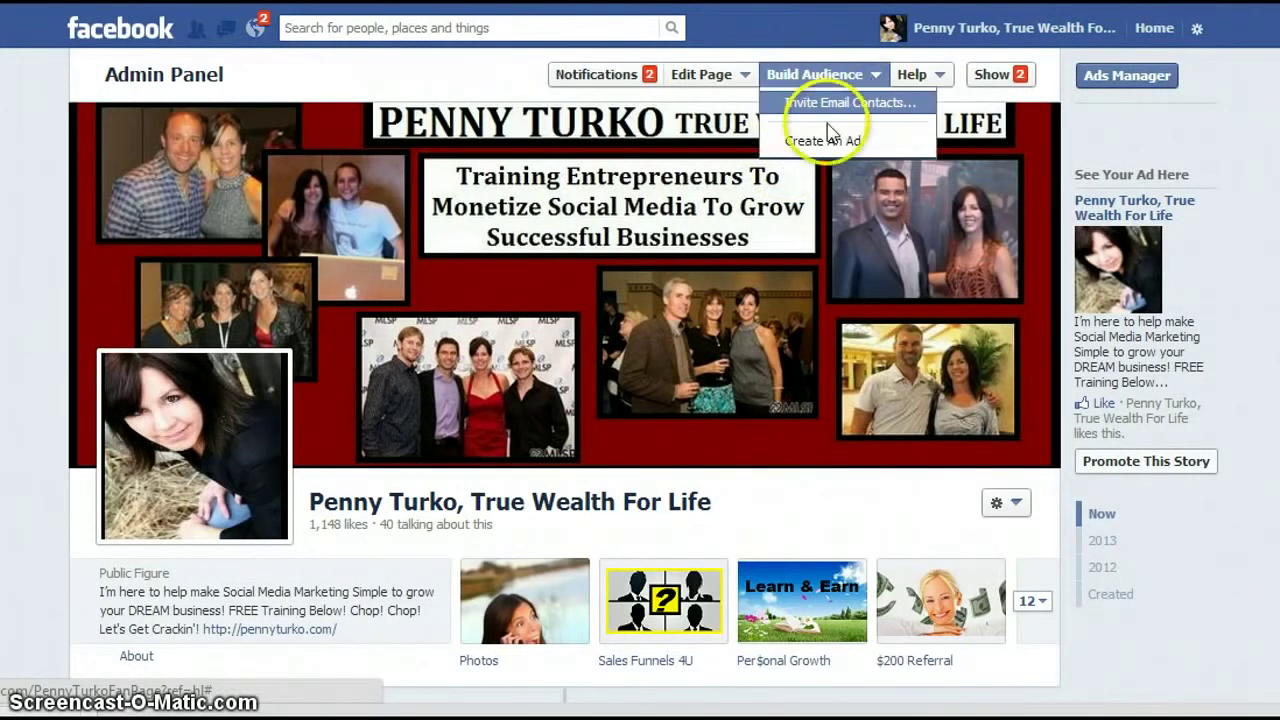
{"action": "left_click", "coordinate": [860, 145]}
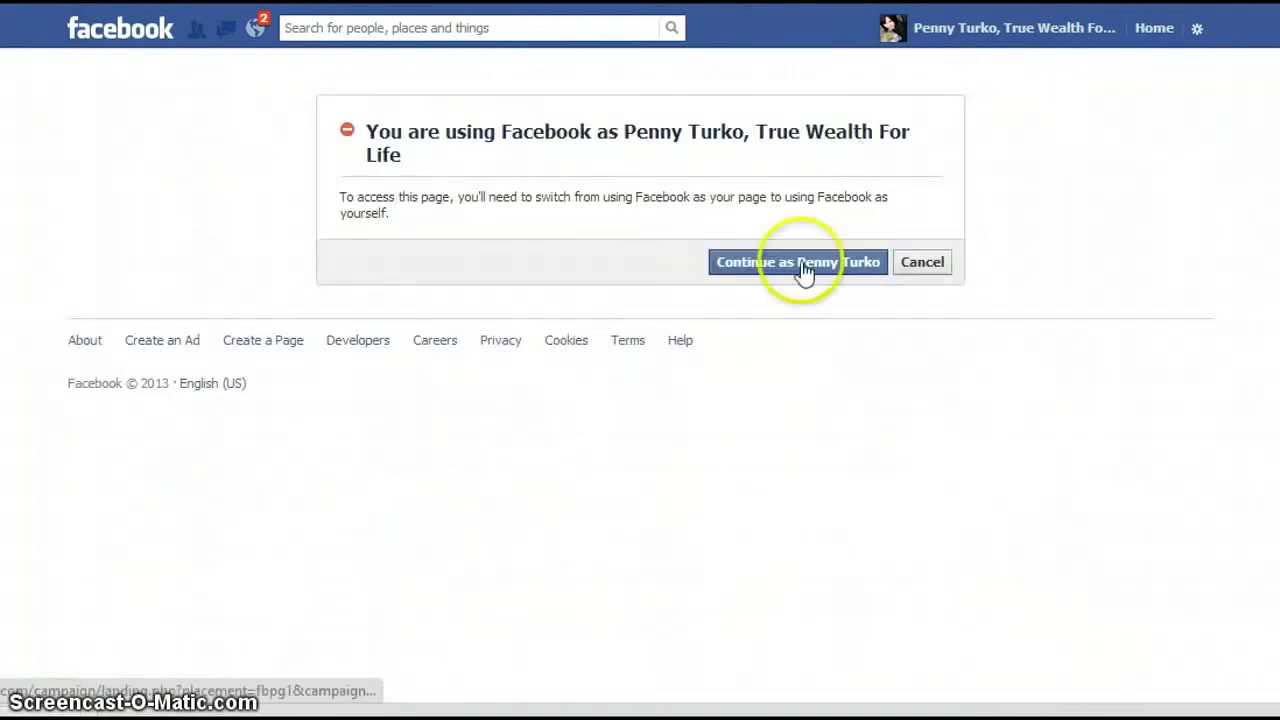
{"action": "left_click", "coordinate": [795, 275]}
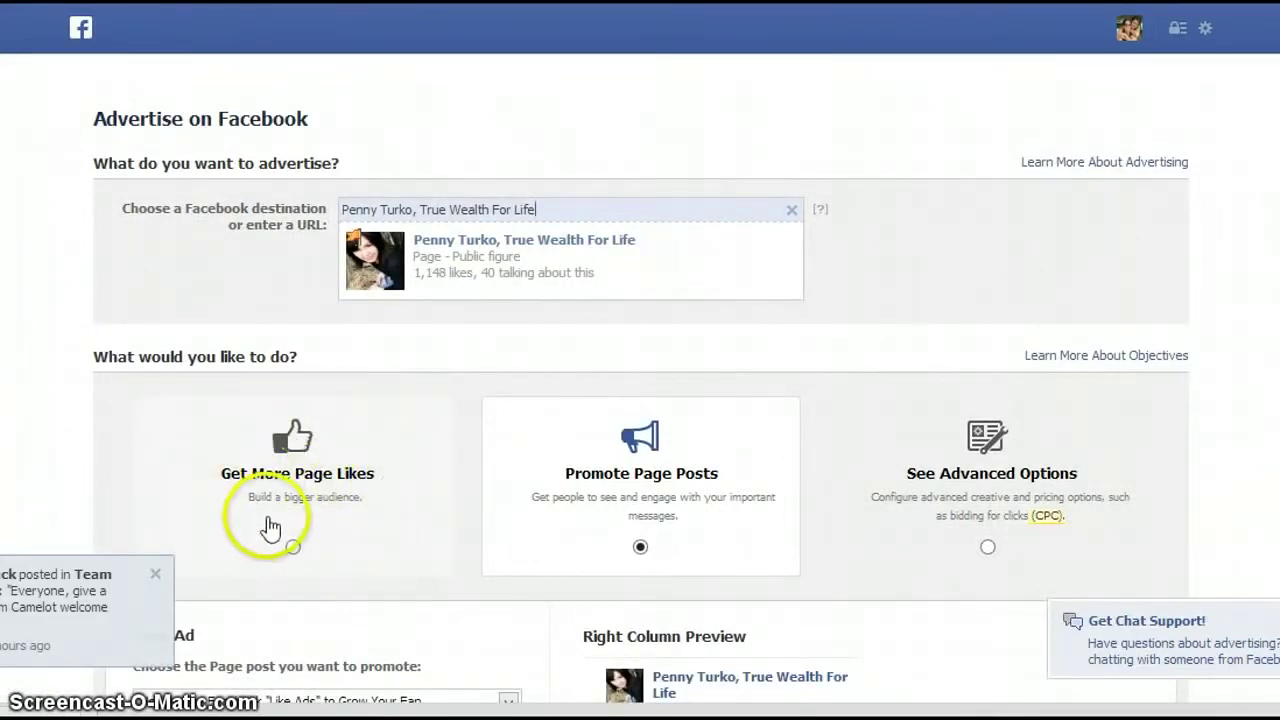
{"action": "left_click", "coordinate": [293, 550]}
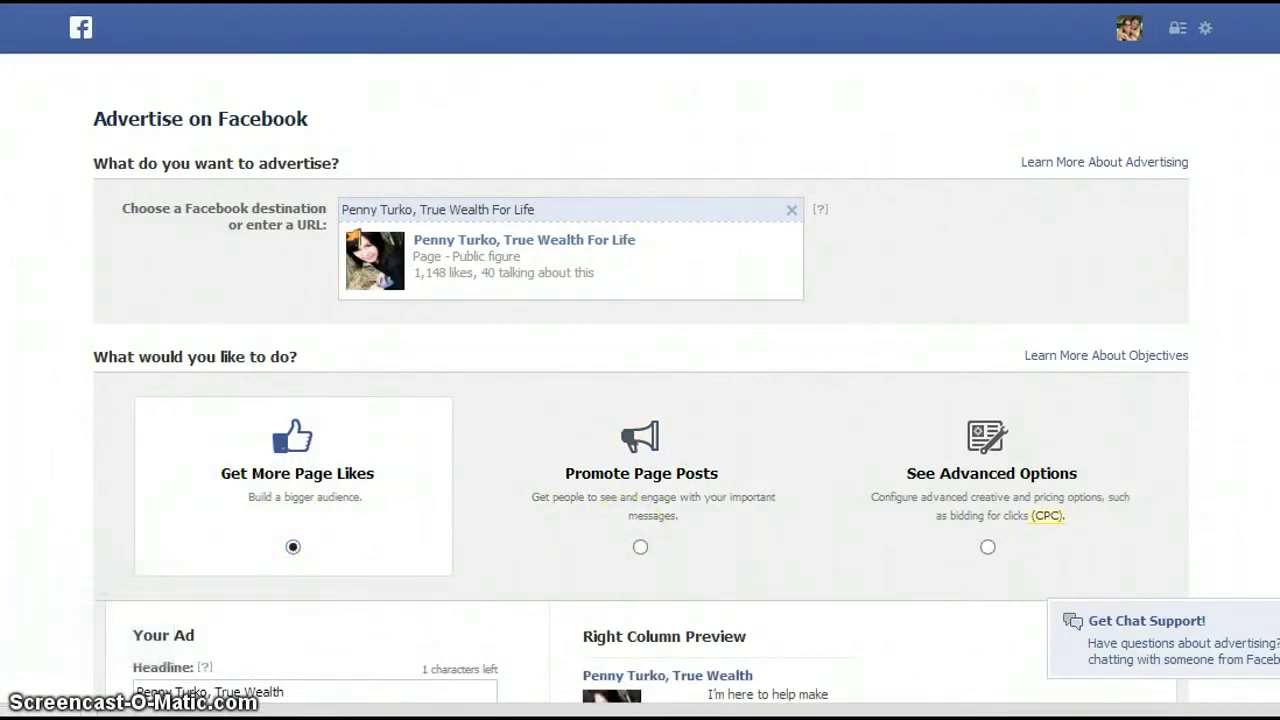
{"action": "scroll", "coordinate": [640, 400], "scroll_direction": "down", "scroll_amount": 4}
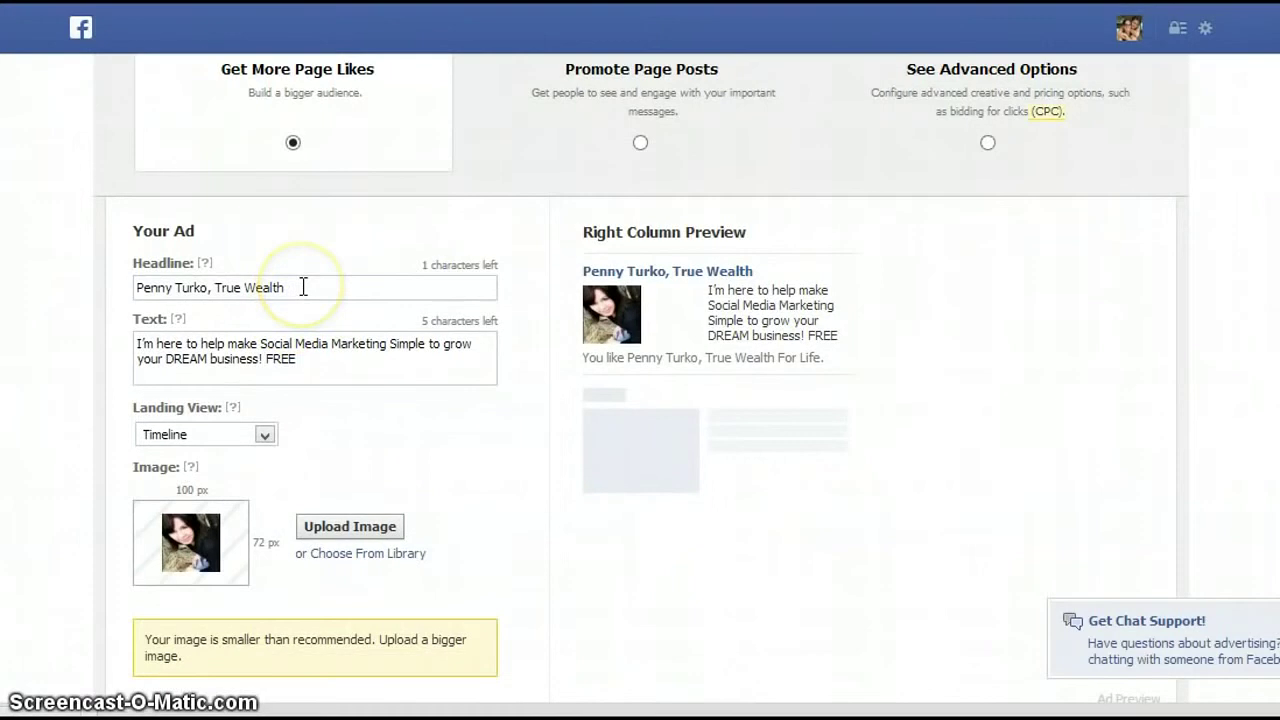
{"action": "left_click", "coordinate": [266, 437]}
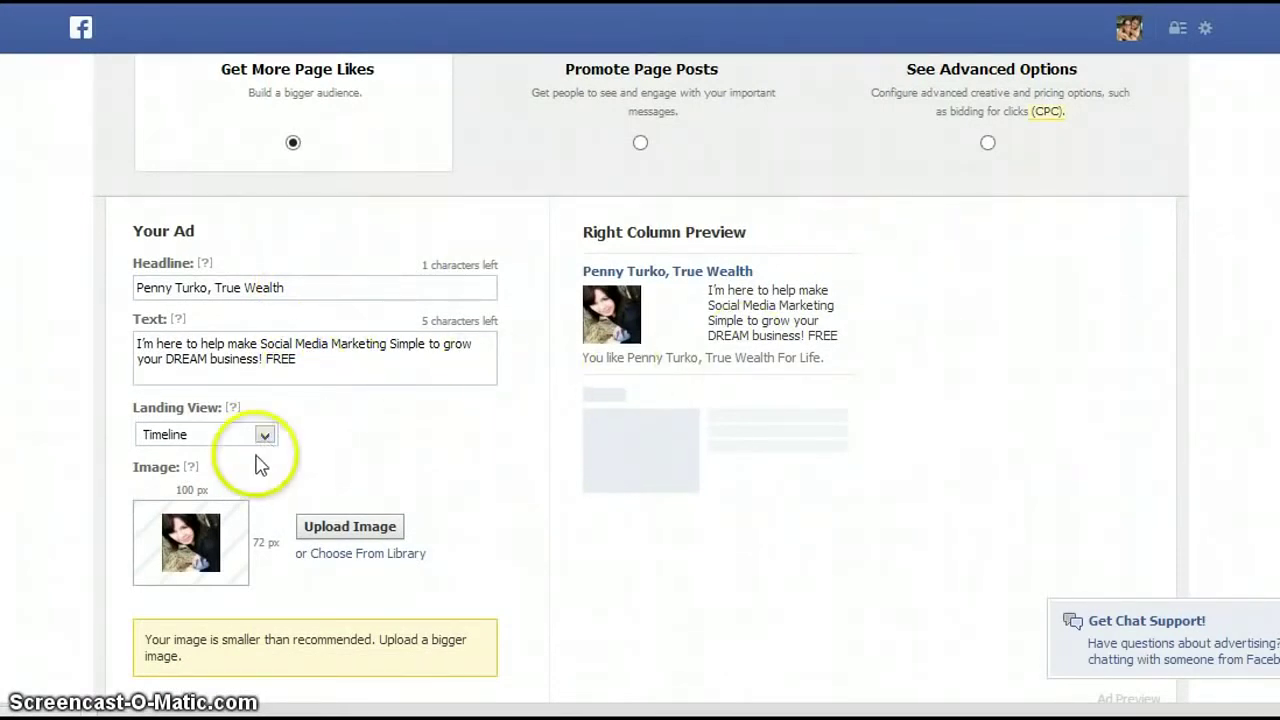
{"action": "left_click", "coordinate": [265, 440]}
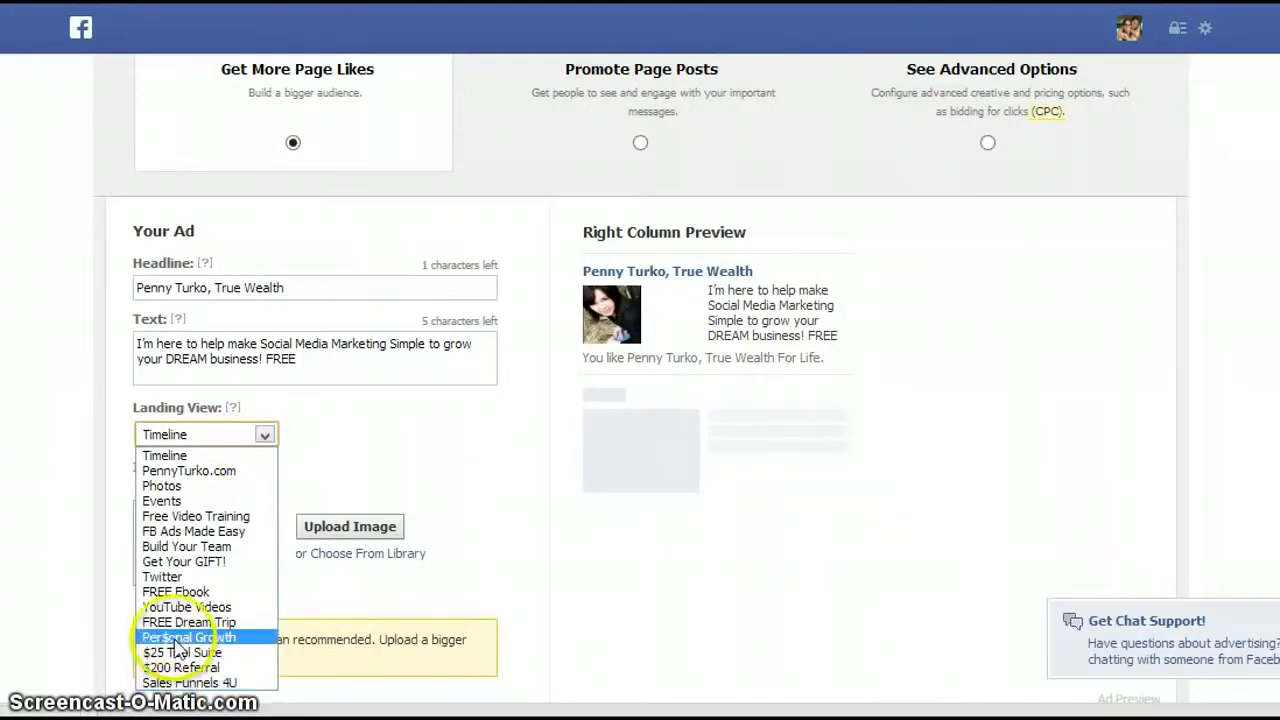
{"action": "left_click", "coordinate": [230, 450]}
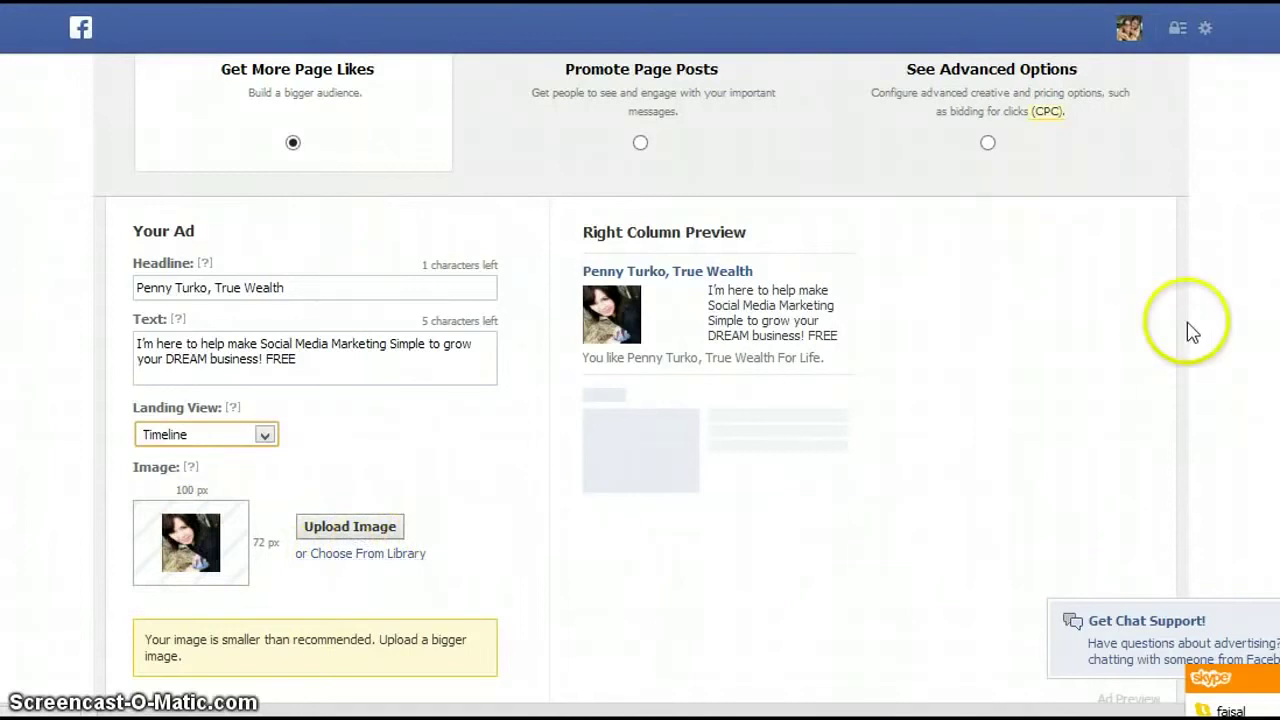
{"action": "scroll", "coordinate": [640, 380], "scroll_direction": "down", "scroll_amount": 5}
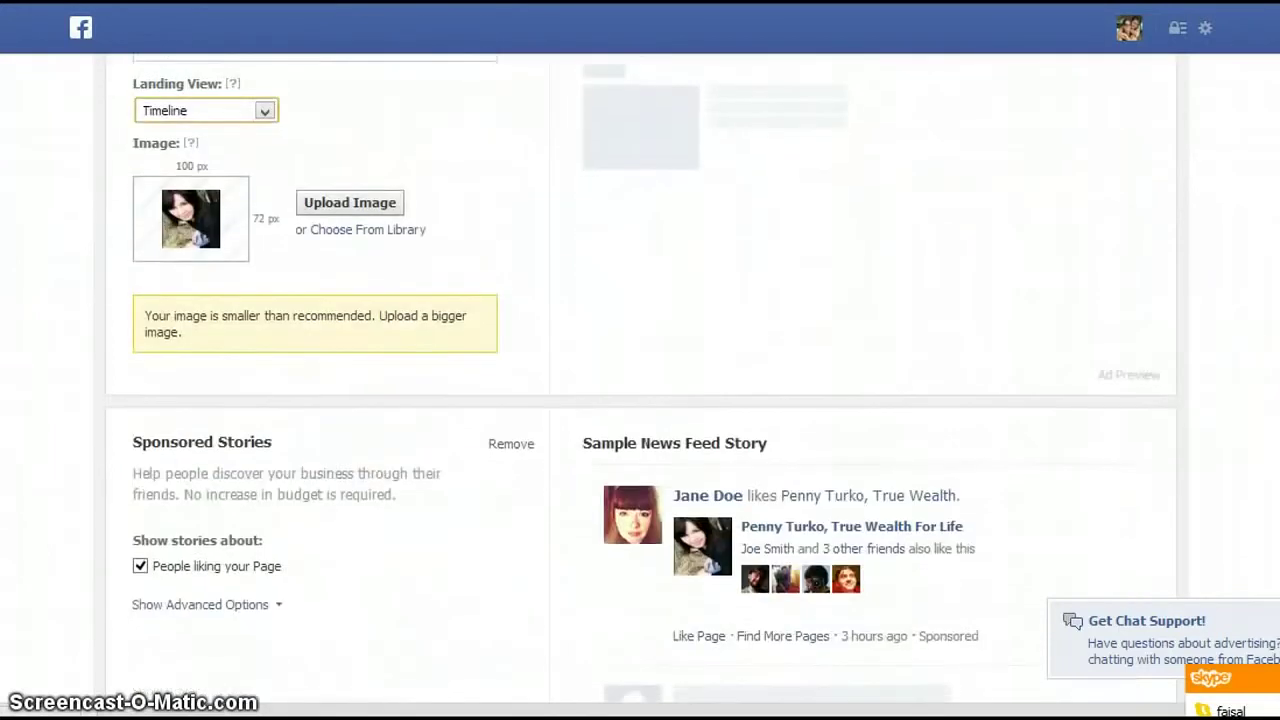
{"action": "scroll", "coordinate": [640, 380], "scroll_direction": "down", "scroll_amount": 1}
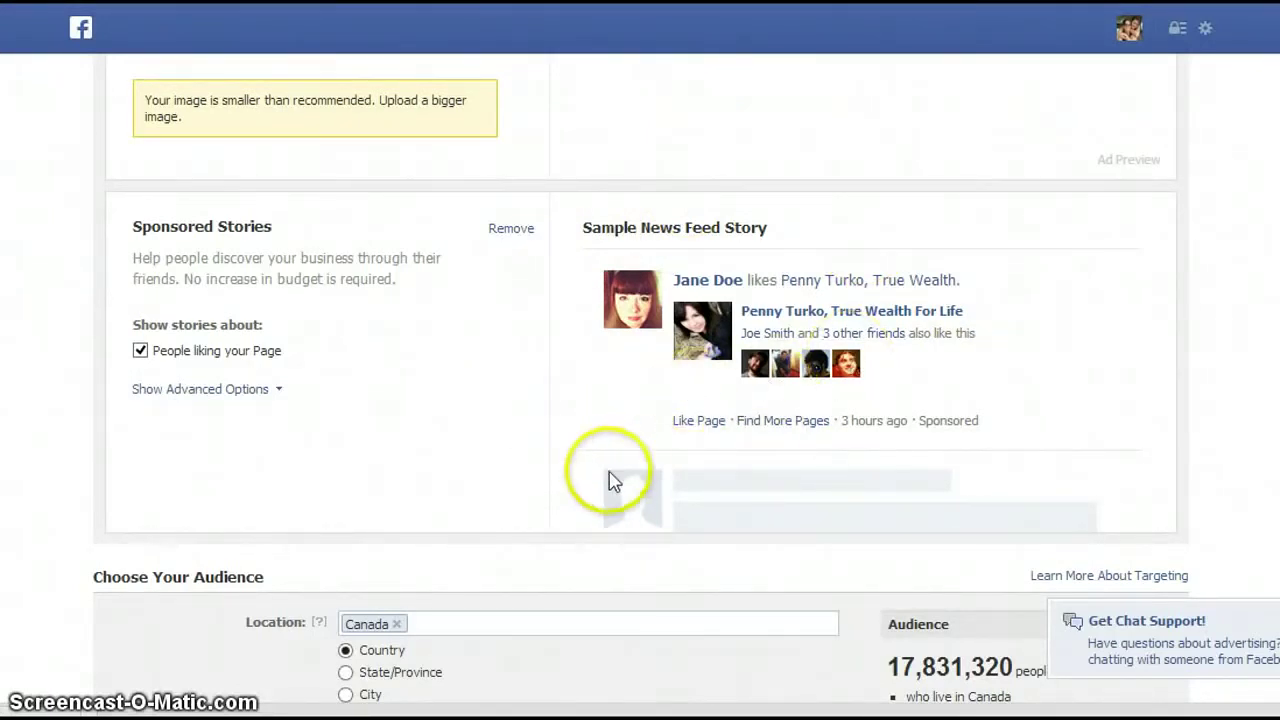
Add United States and United Kingdom alongside Canada as ad target locations.
{"action": "scroll", "coordinate": [640, 400], "scroll_direction": "down", "scroll_amount": 4}
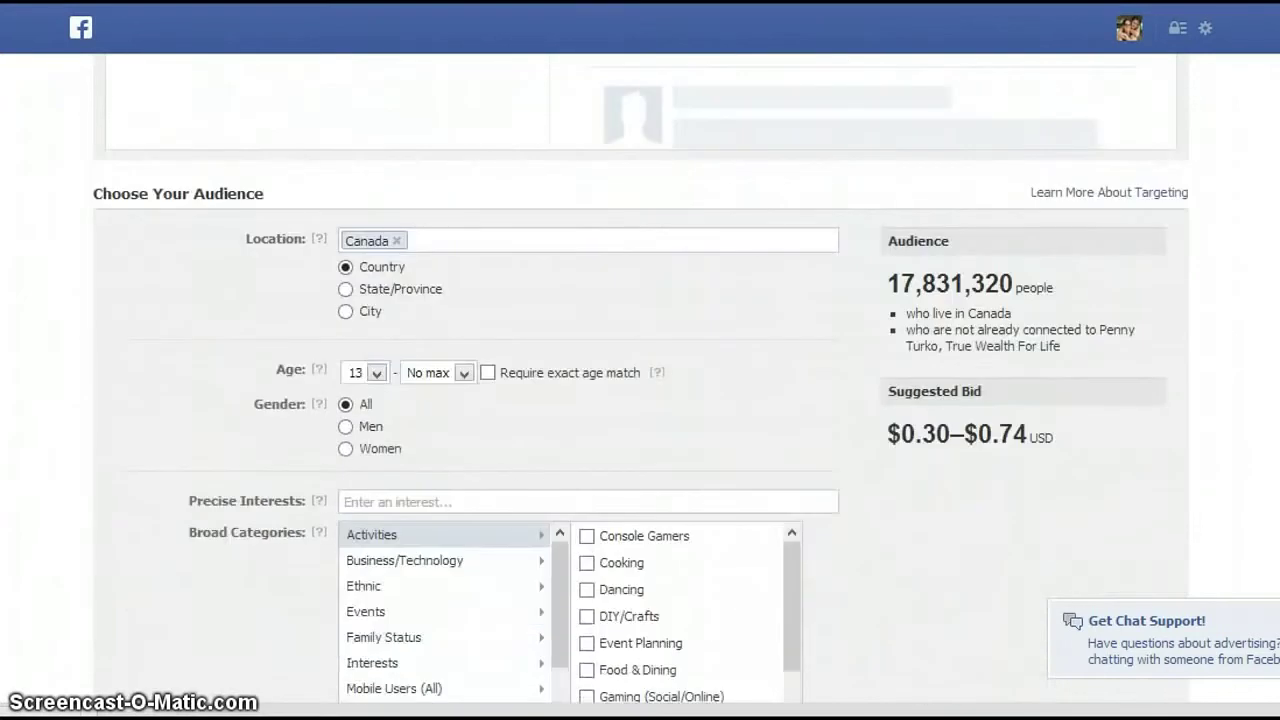
{"action": "left_click", "coordinate": [443, 242]}
{"action": "type", "text": "I"}
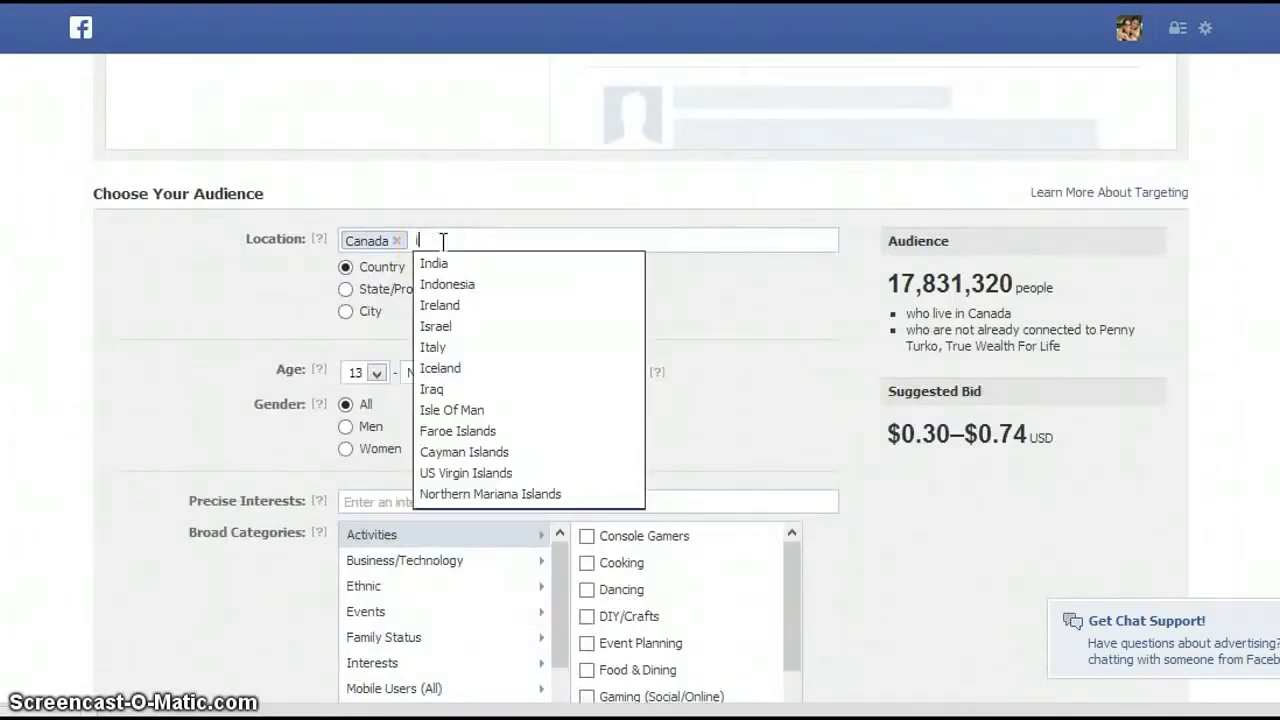
{"action": "type", "text": "united"}
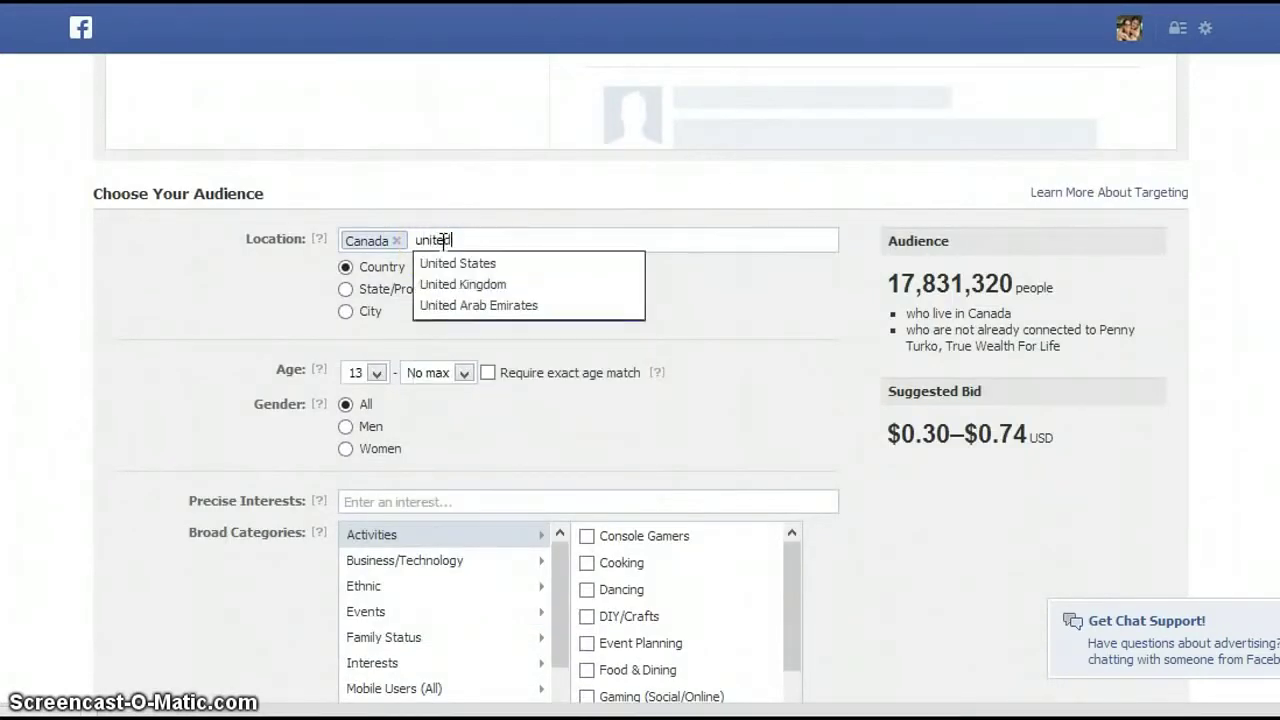
{"action": "left_click", "coordinate": [472, 263]}
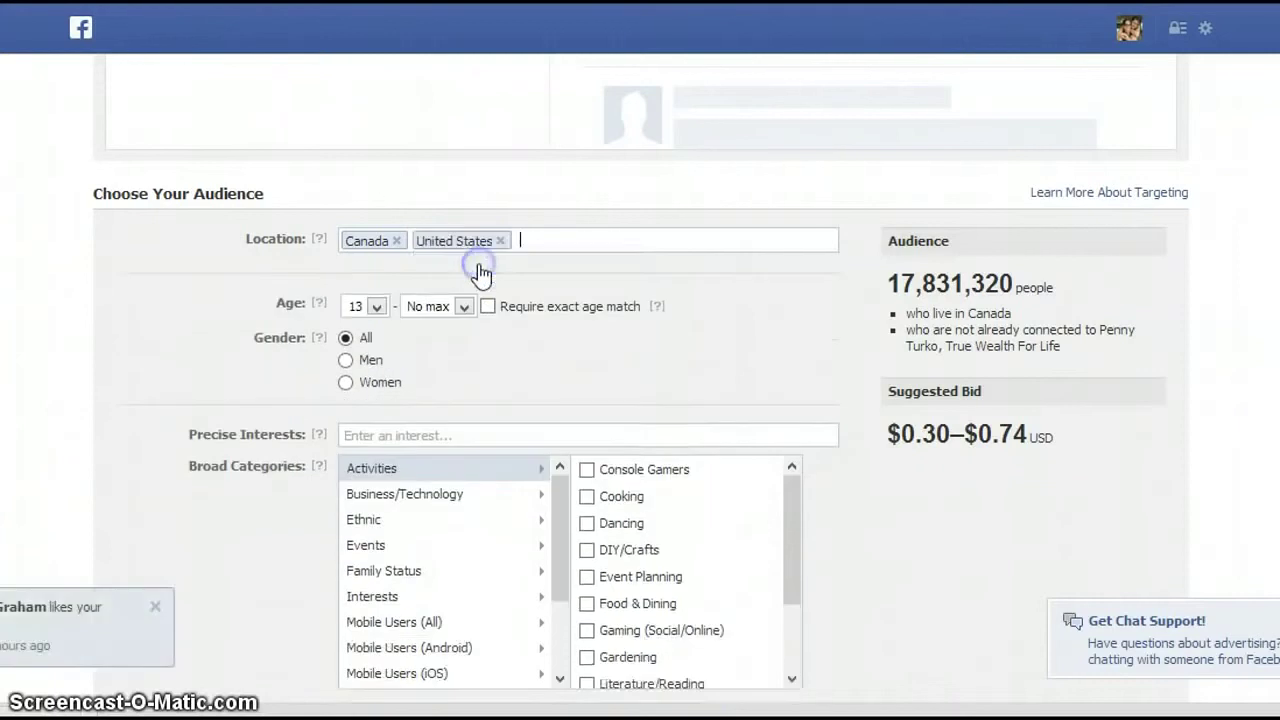
{"action": "type", "text": "united"}
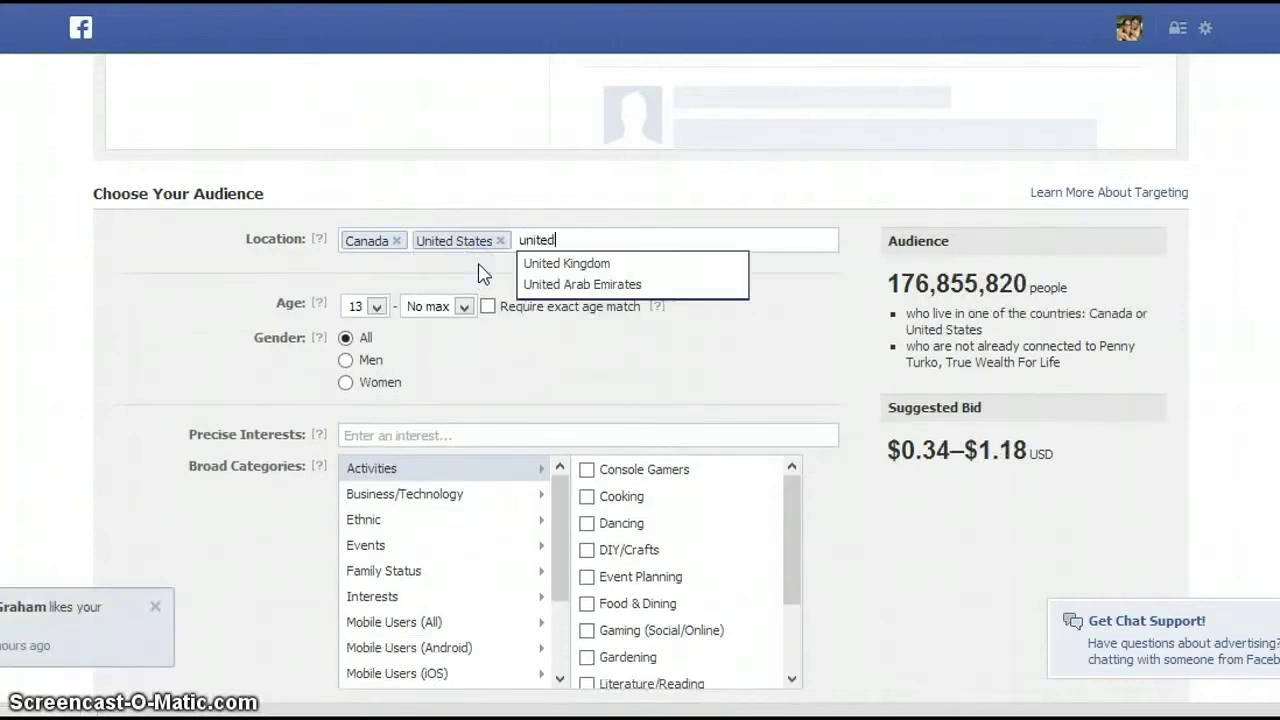
{"action": "left_click", "coordinate": [545, 266]}
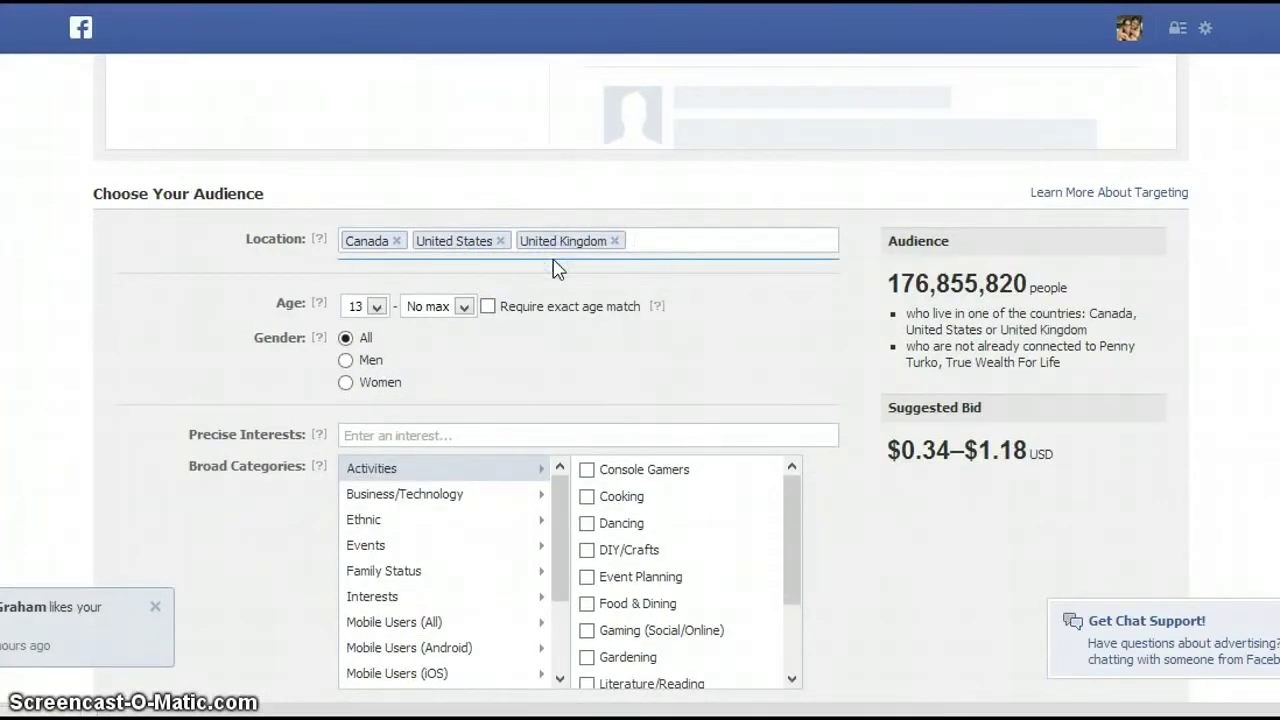
Set the target age range to minimum 19 and maximum 29.
{"action": "left_click", "coordinate": [378, 306]}
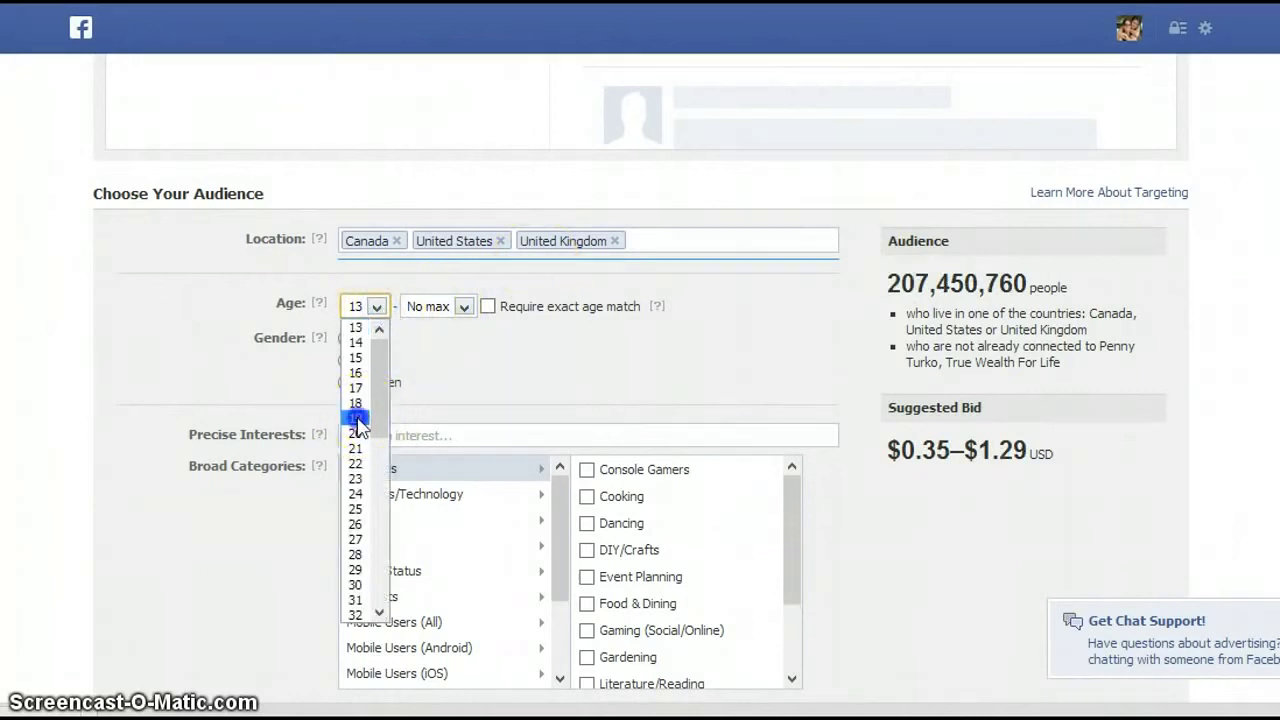
{"action": "left_click", "coordinate": [356, 418]}
{"action": "left_click", "coordinate": [465, 307]}
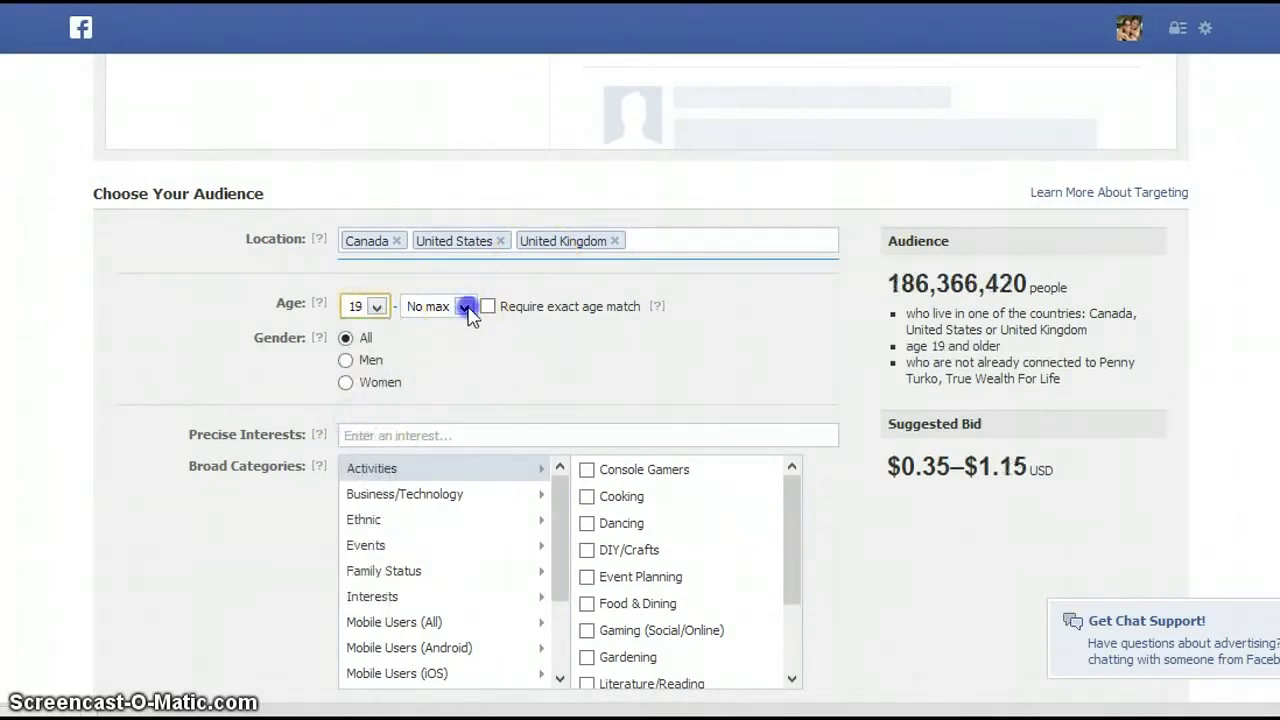
{"action": "left_click_drag", "start_coordinate": [466, 529], "coordinate": [458, 423]}
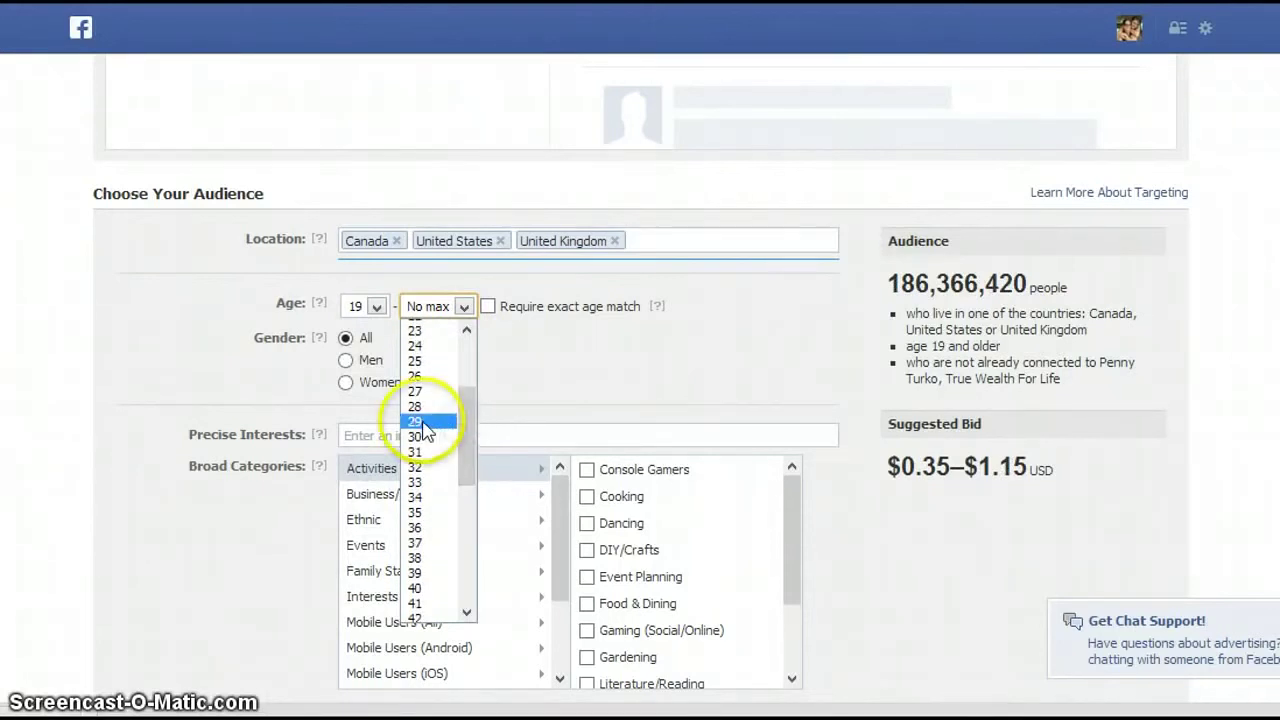
{"action": "left_click", "coordinate": [425, 426]}
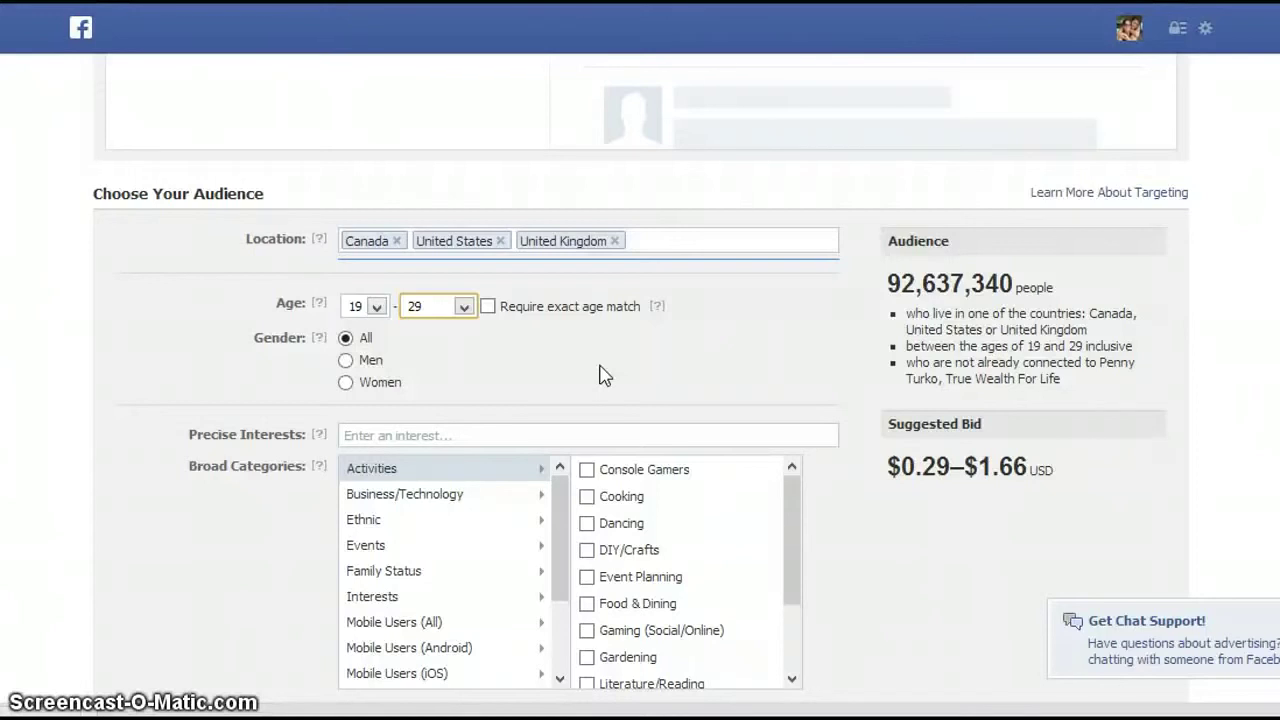
{"action": "left_click", "coordinate": [371, 435]}
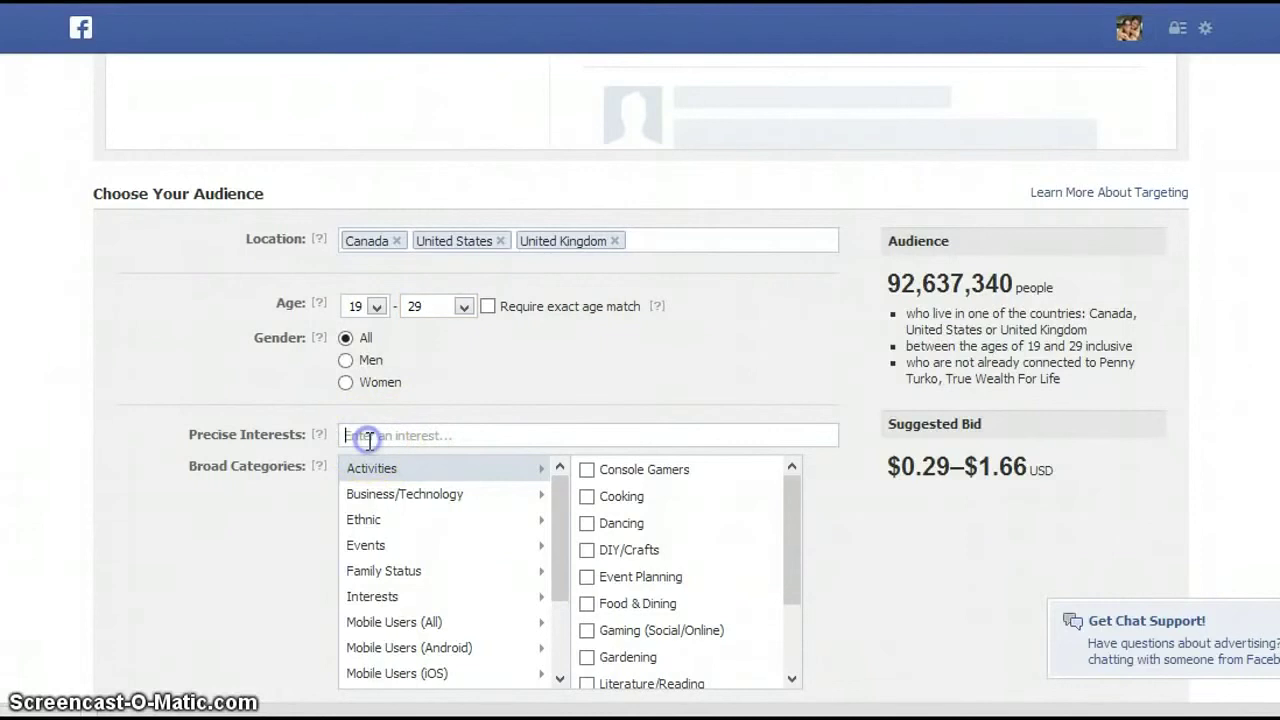
Add 'Social Media Marketing' as a precise interest, shrinking the audience to 7,540 people.
{"action": "type", "text": "social"}
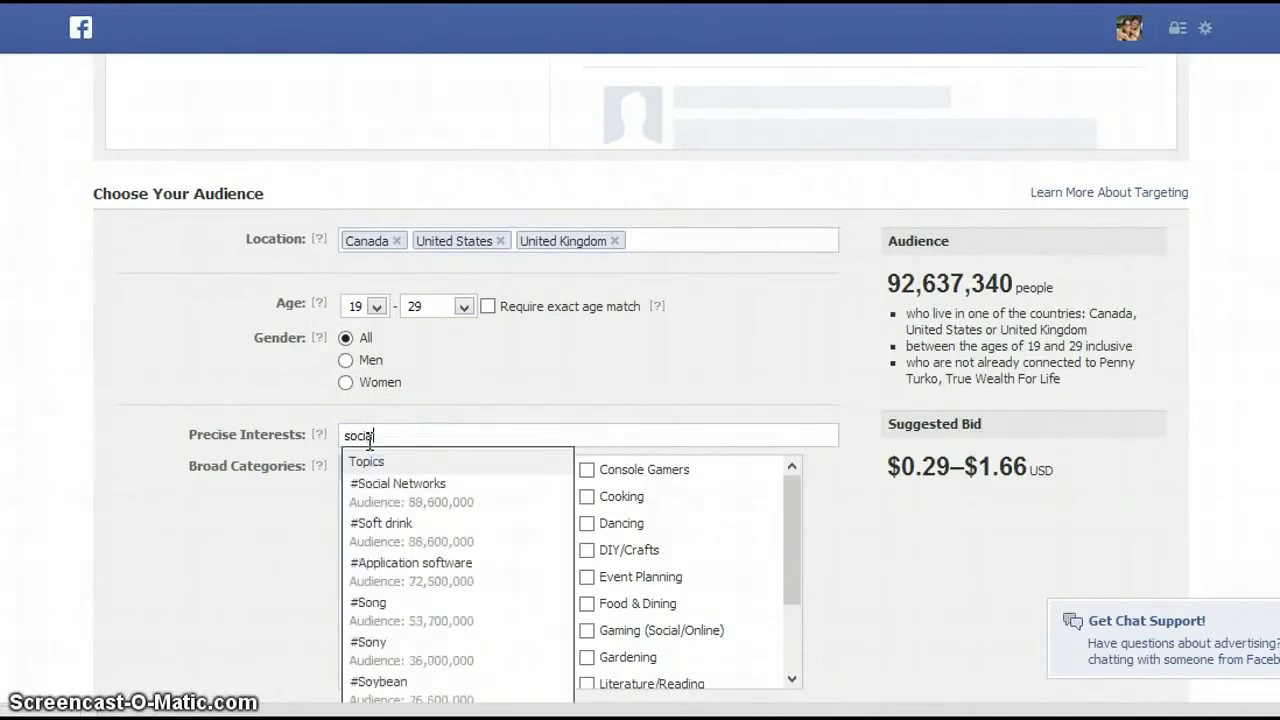
{"action": "type", "text": " media"}
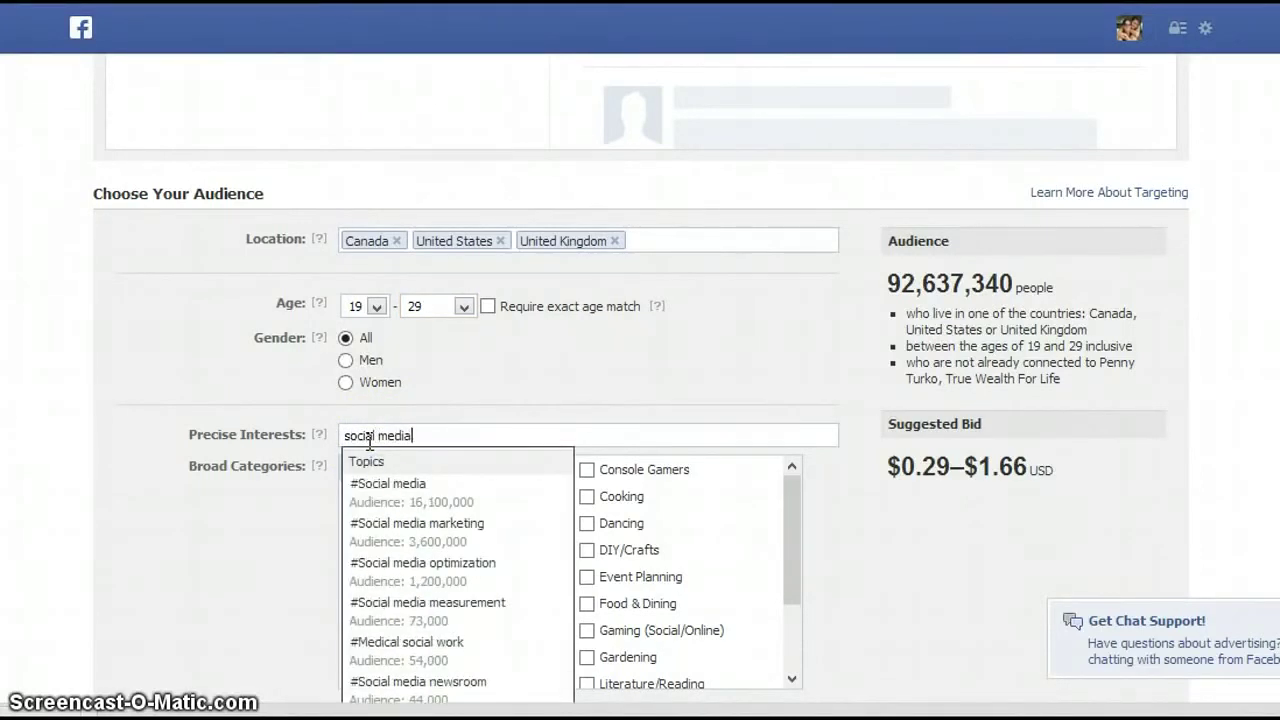
{"action": "type", "text": " marketing"}
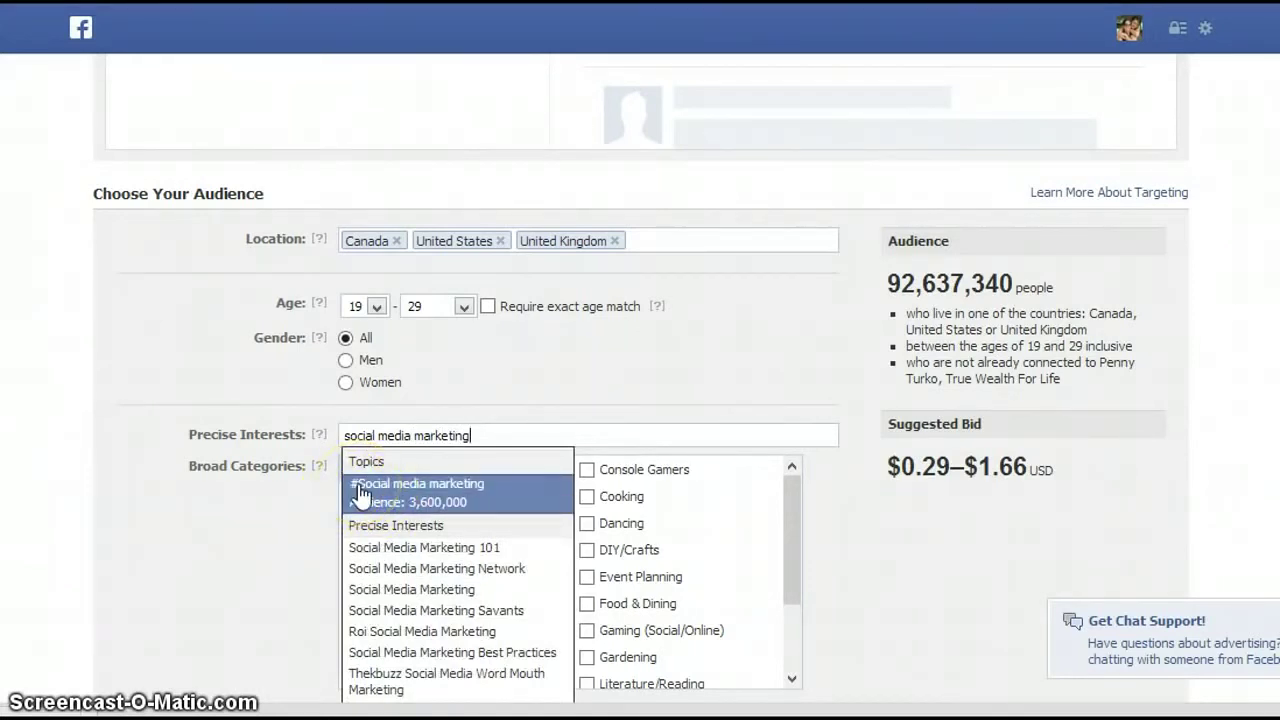
{"action": "left_click", "coordinate": [416, 589]}
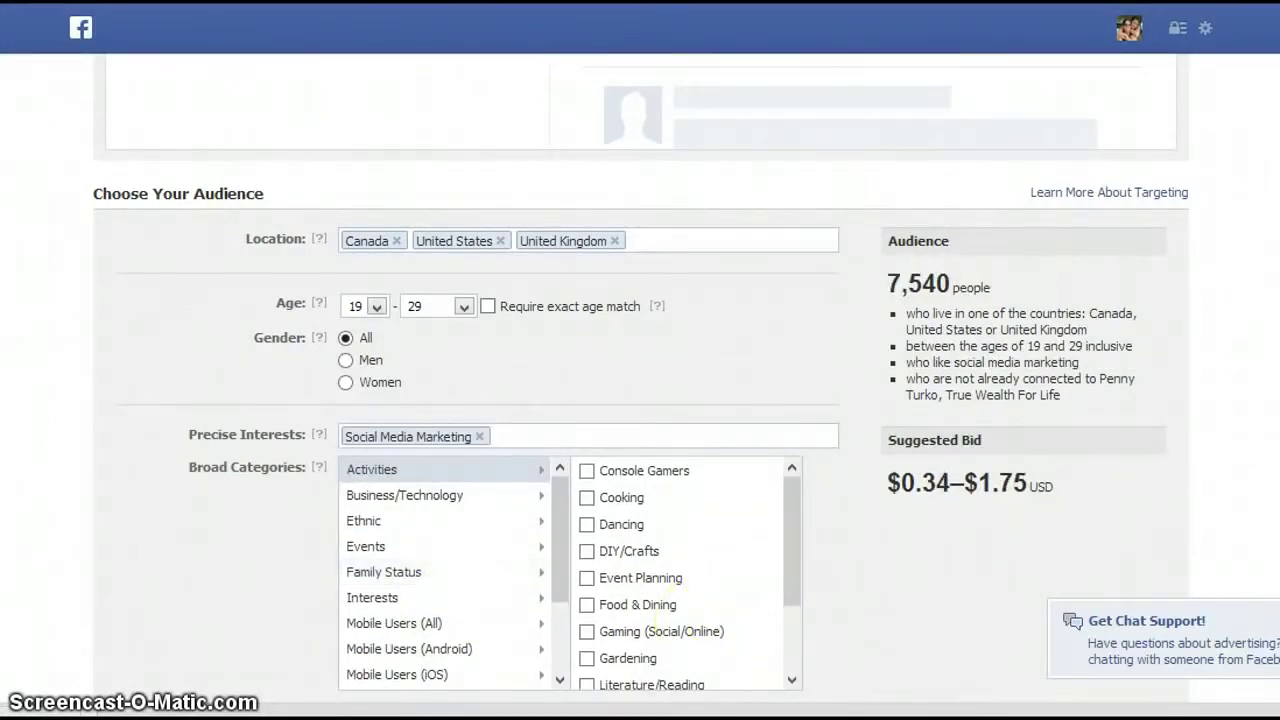
{"action": "scroll", "coordinate": [1245, 452], "scroll_direction": "down", "scroll_amount": 3}
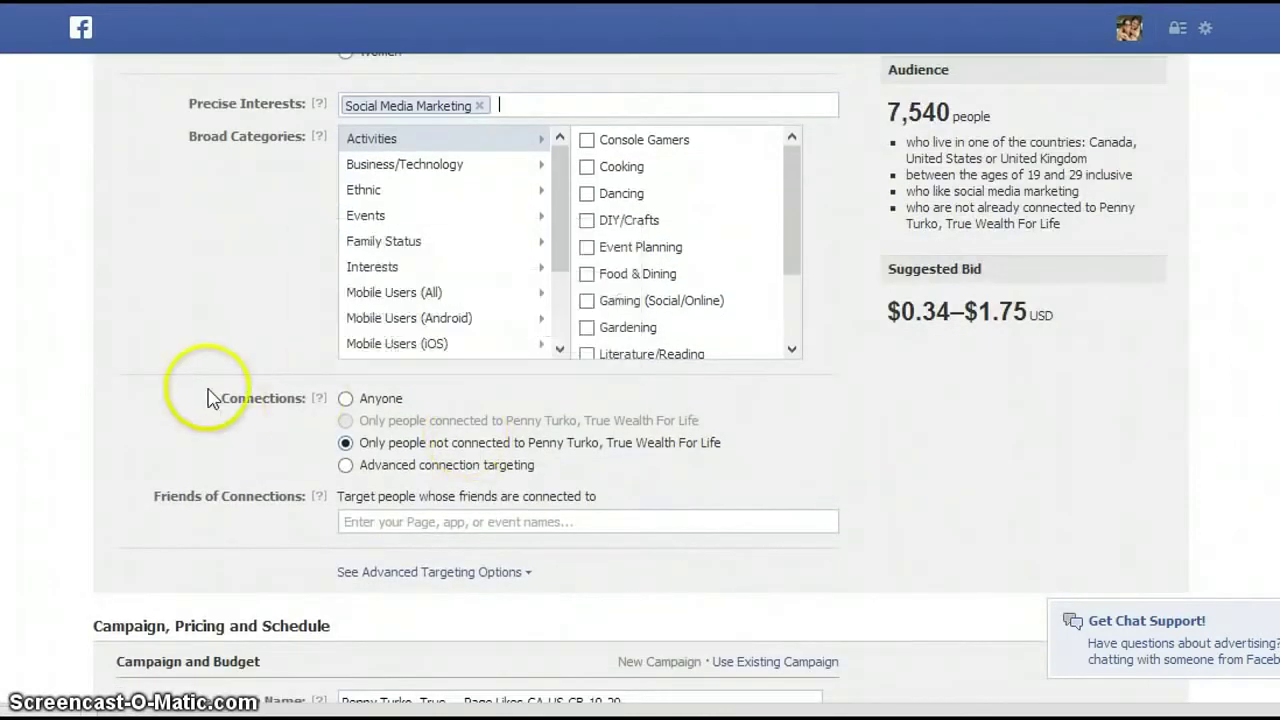
Set Connections to Anyone so the ad reaches people regardless of page connection.
{"action": "left_click", "coordinate": [346, 400]}
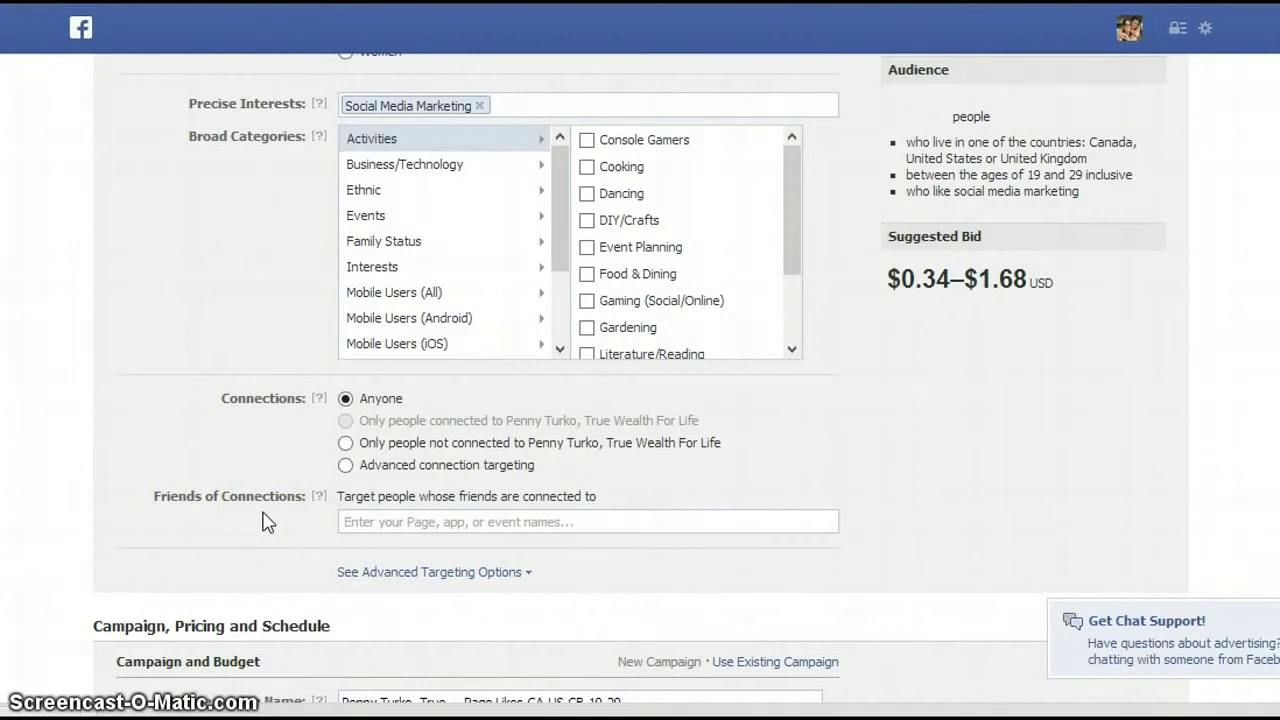
{"action": "left_click", "coordinate": [300, 522]}
{"action": "left_click", "coordinate": [366, 522]}
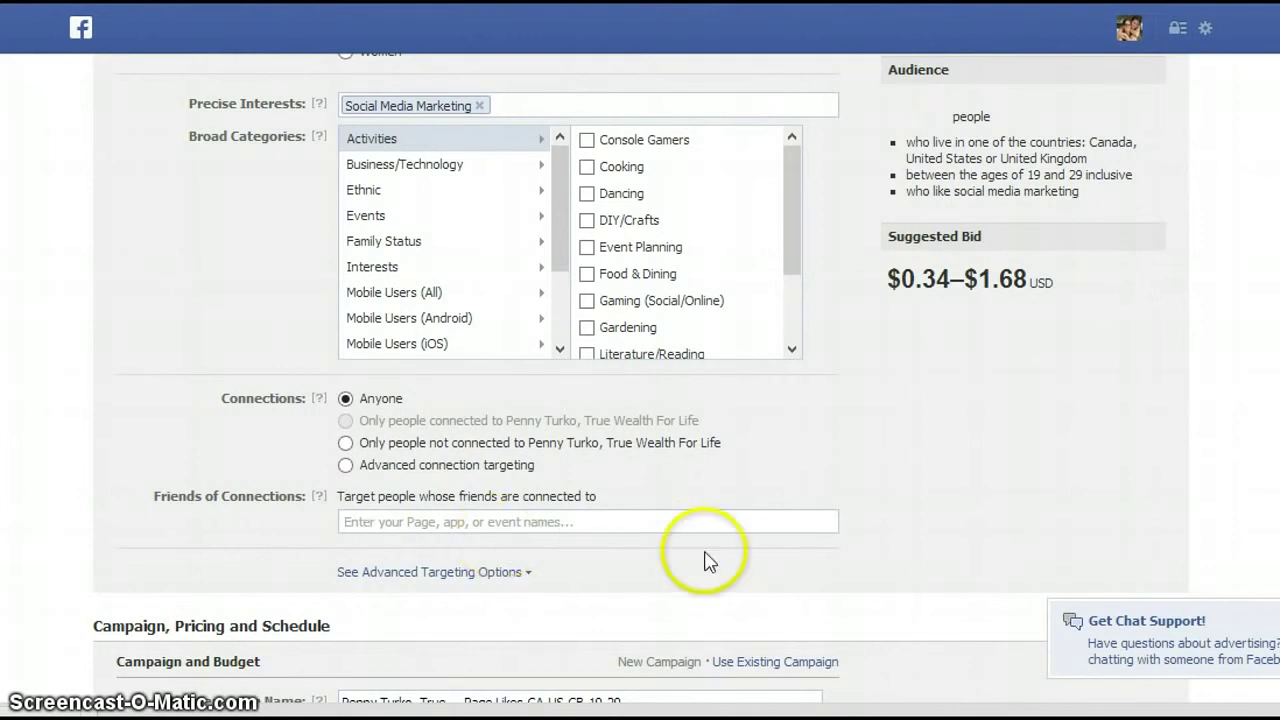
Rename the new campaign to 'Social Media Marketing likes'.
{"action": "scroll", "coordinate": [640, 400], "scroll_direction": "down", "scroll_amount": 2}
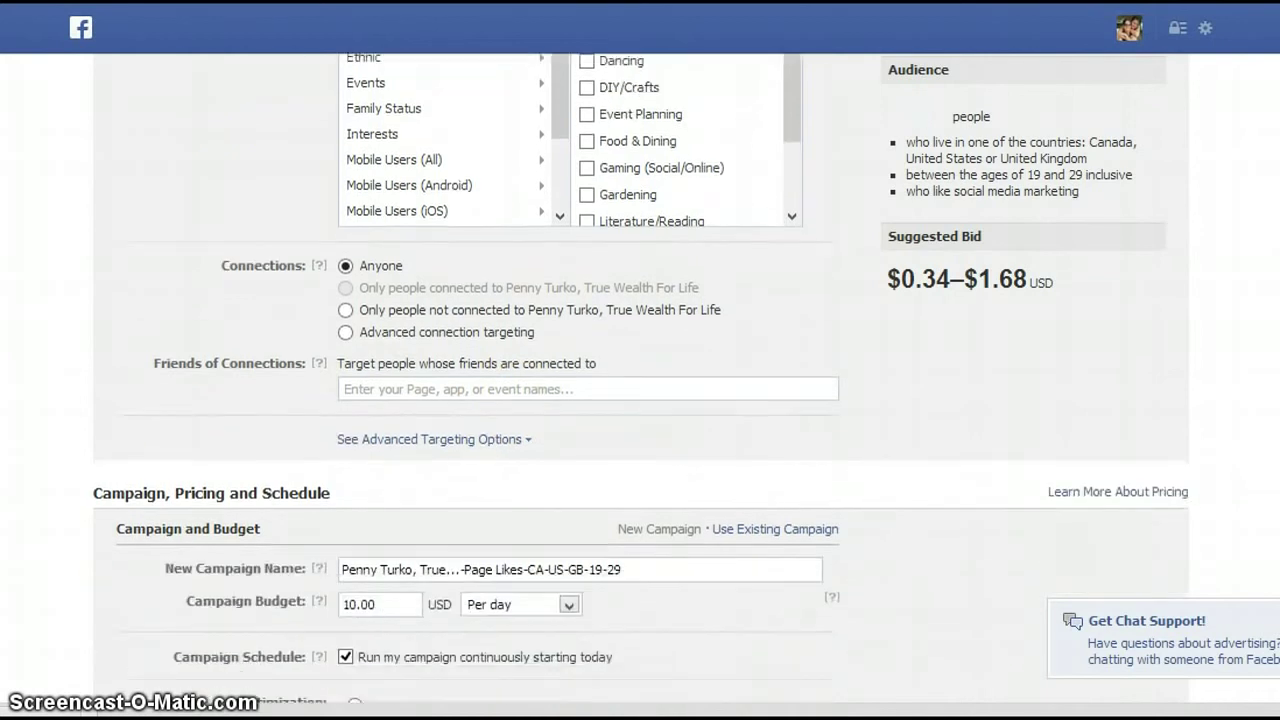
{"action": "scroll", "coordinate": [815, 280], "scroll_direction": "down", "scroll_amount": 2}
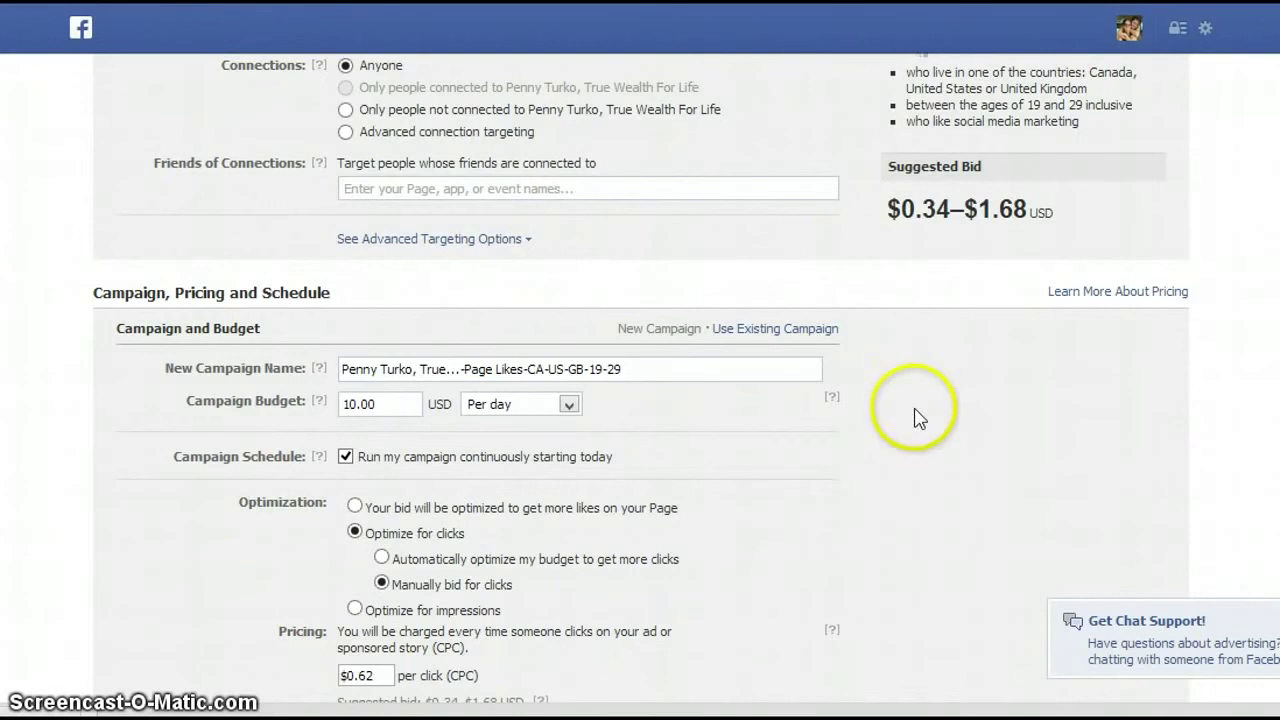
{"action": "left_click", "coordinate": [597, 368]}
{"action": "left_click_drag", "start_coordinate": [597, 368], "coordinate": [322, 369]}
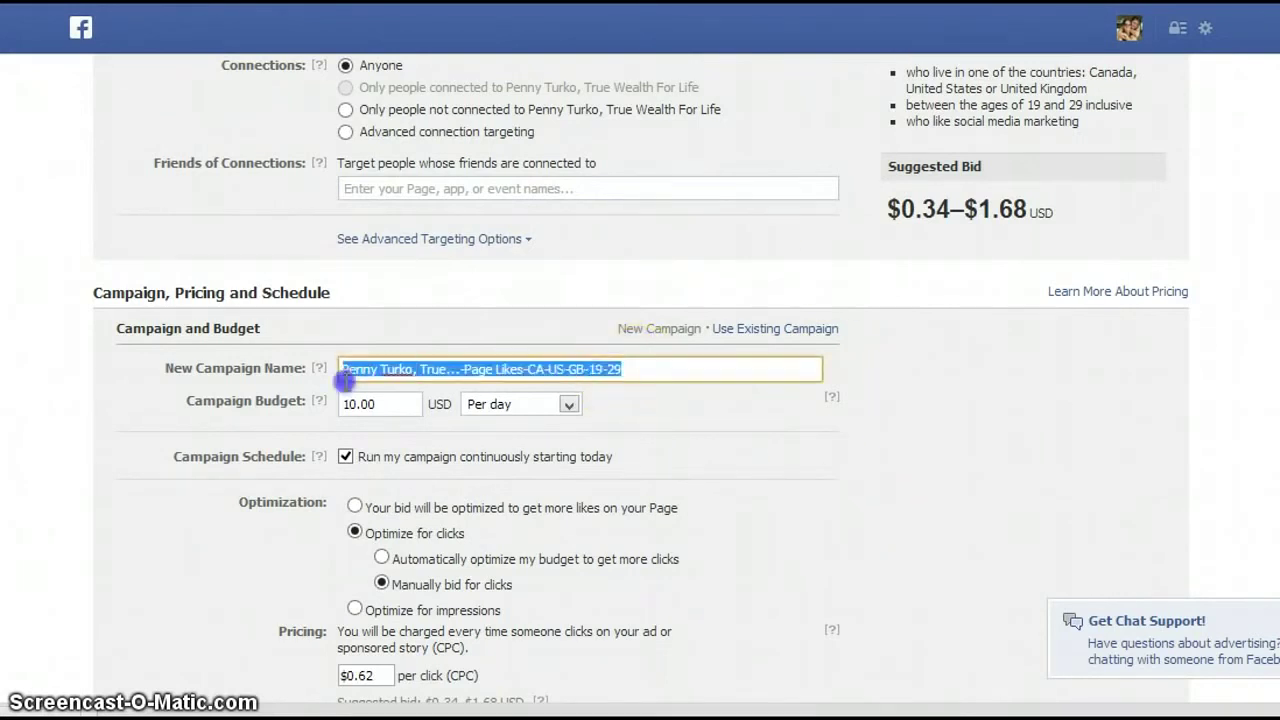
{"action": "type", "text": "Social "}
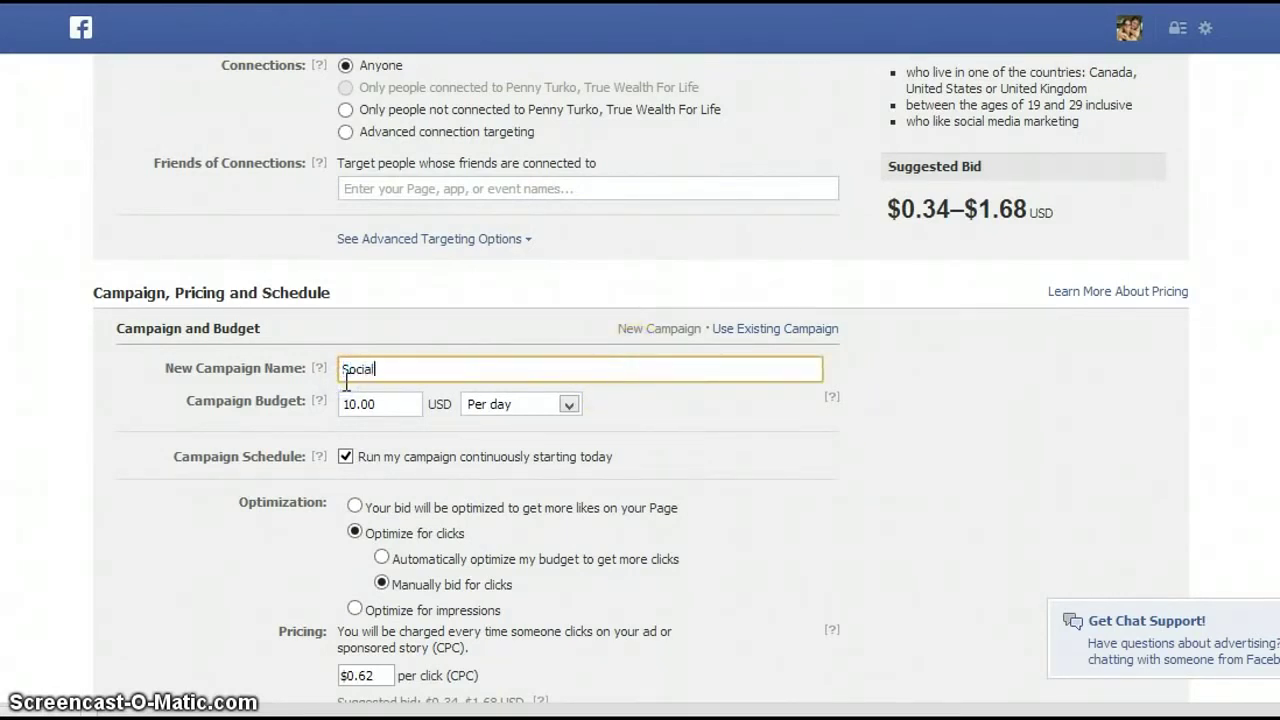
{"action": "type", "text": "Meda"}
{"action": "type", "text": "a M"}
{"action": "type", "text": "keting"}
{"action": "key", "text": "BackSpace"}
{"action": "key", "text": "BackSpace"}
{"action": "key", "text": "BackSpace"}
{"action": "key", "text": "BackSpace"}
{"action": "type", "text": "ting likes"}
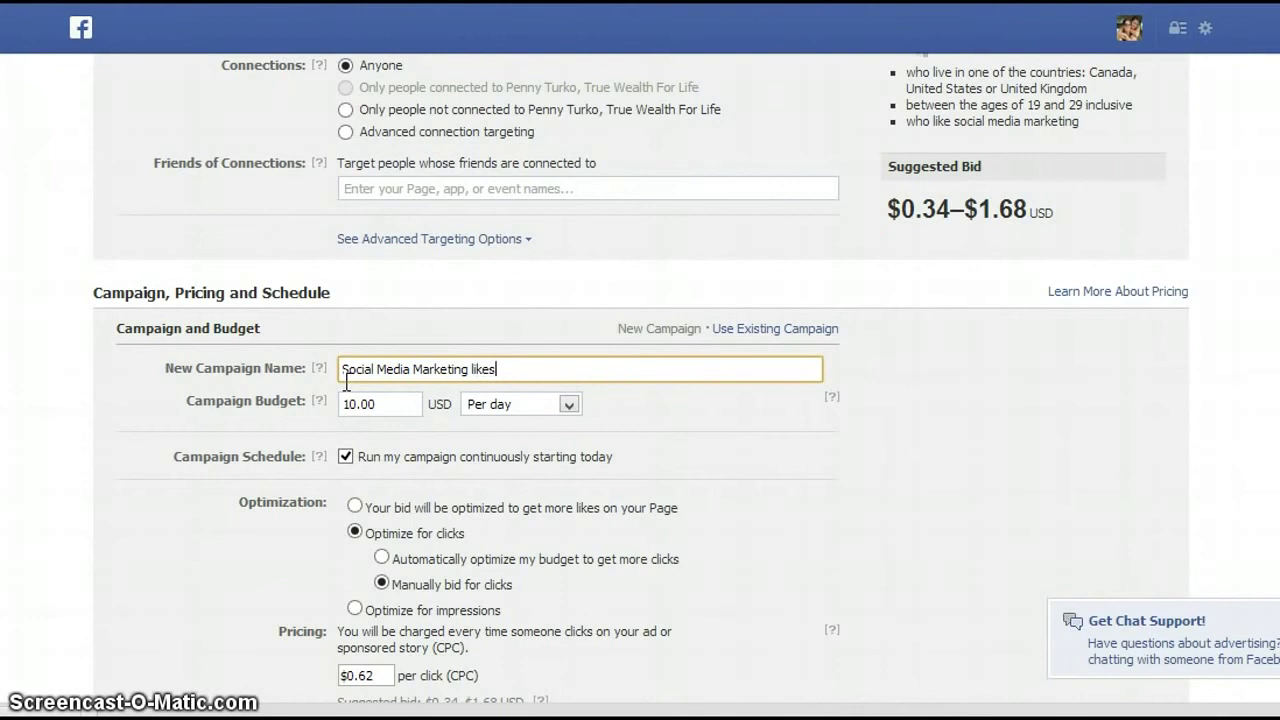
Keep the 10.00 USD per day budget with the campaign running continuously.
{"action": "left_click", "coordinate": [376, 404]}
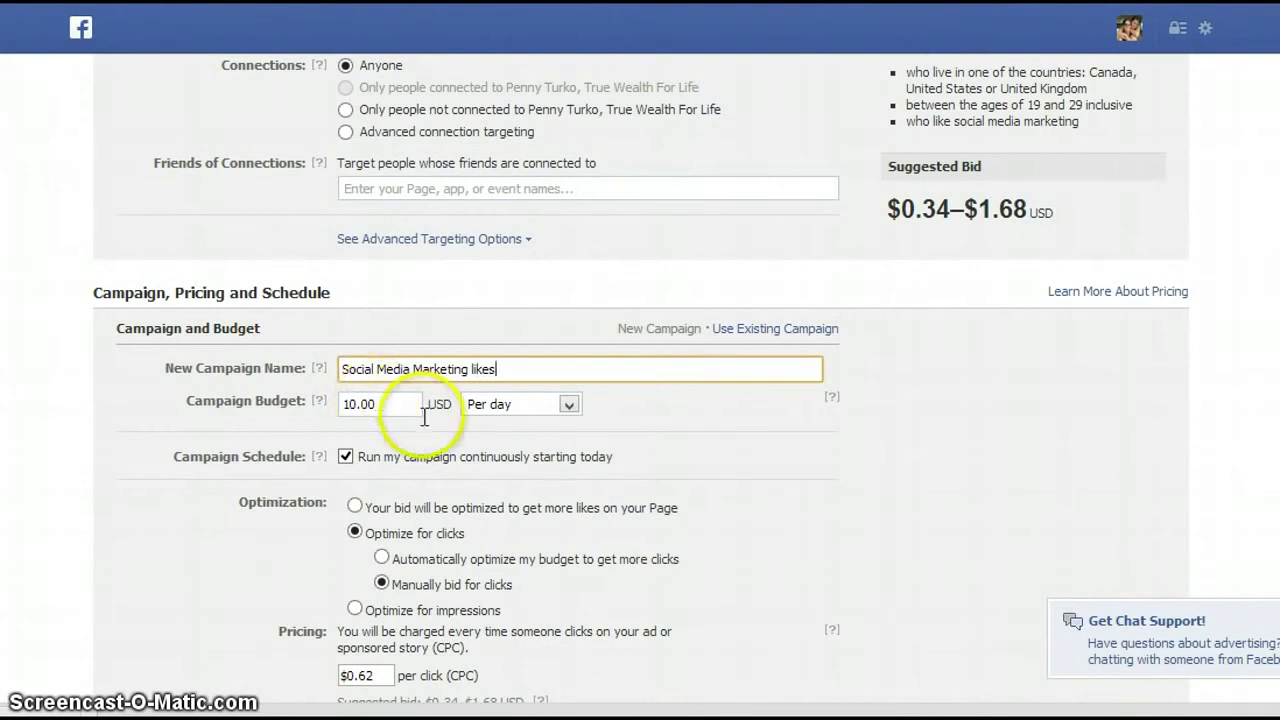
{"action": "left_click", "coordinate": [568, 408]}
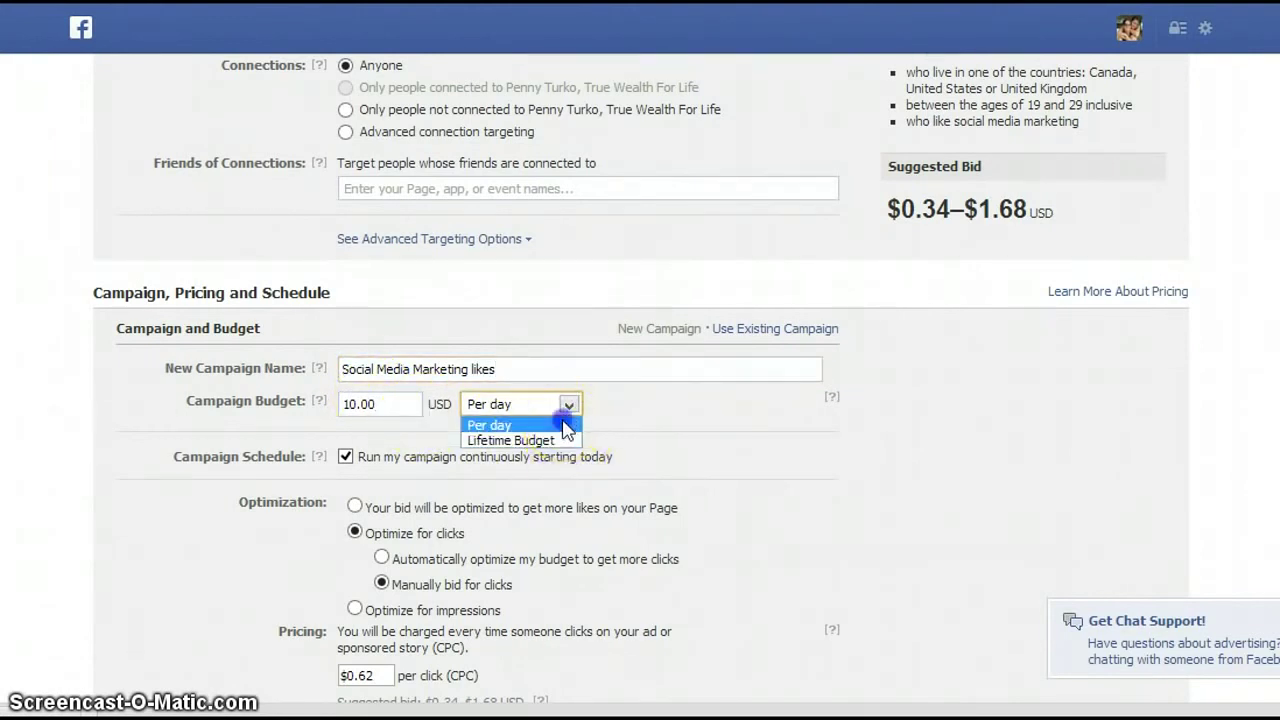
{"action": "left_click", "coordinate": [566, 425]}
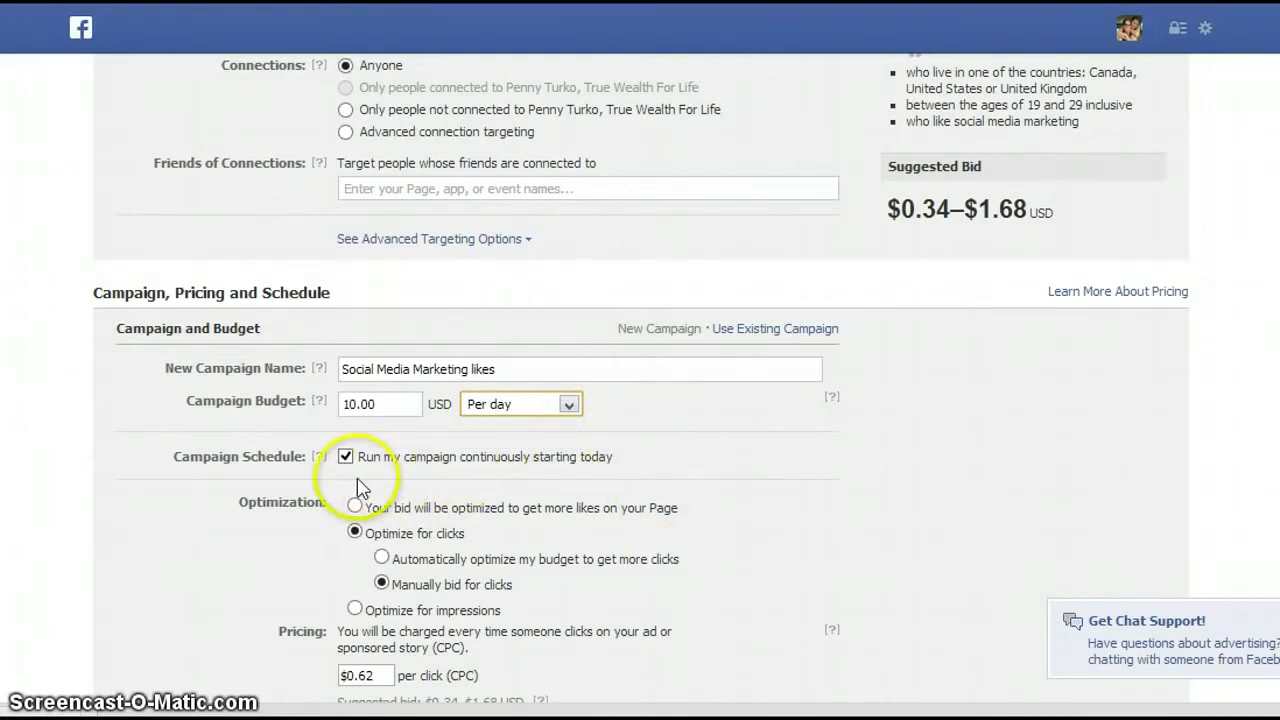
{"action": "left_click", "coordinate": [345, 456]}
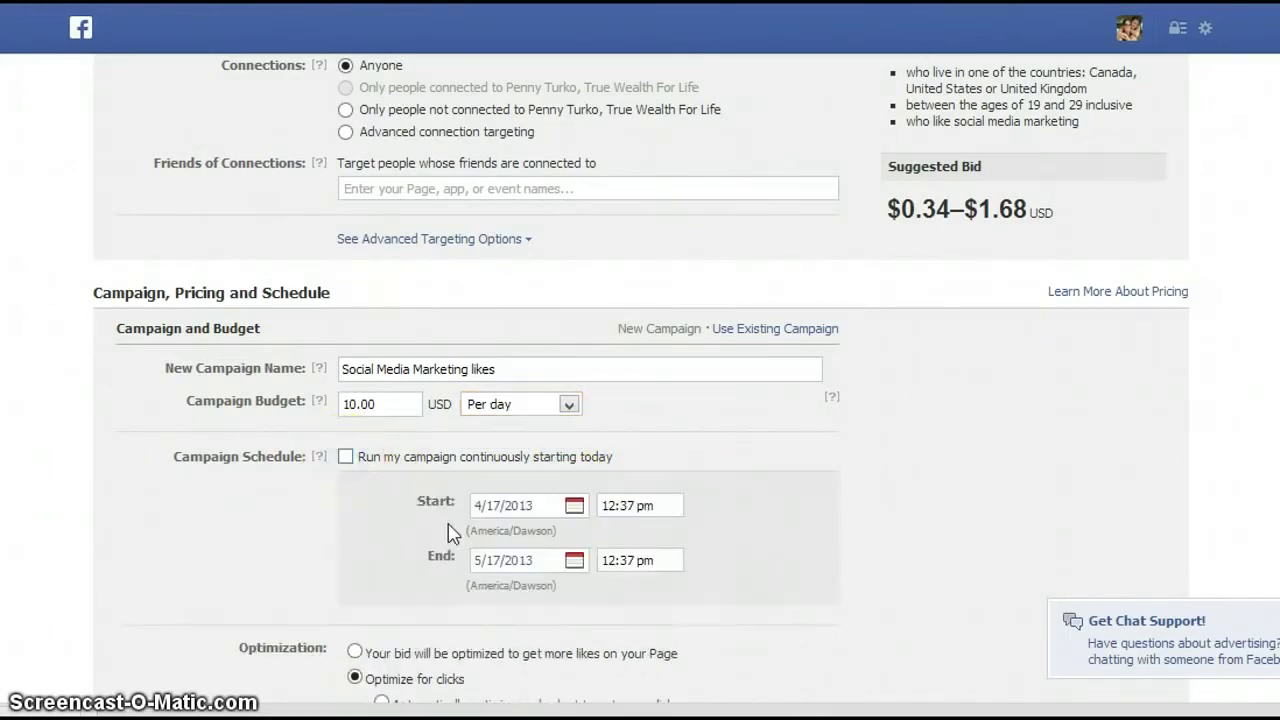
{"action": "left_click", "coordinate": [346, 457]}
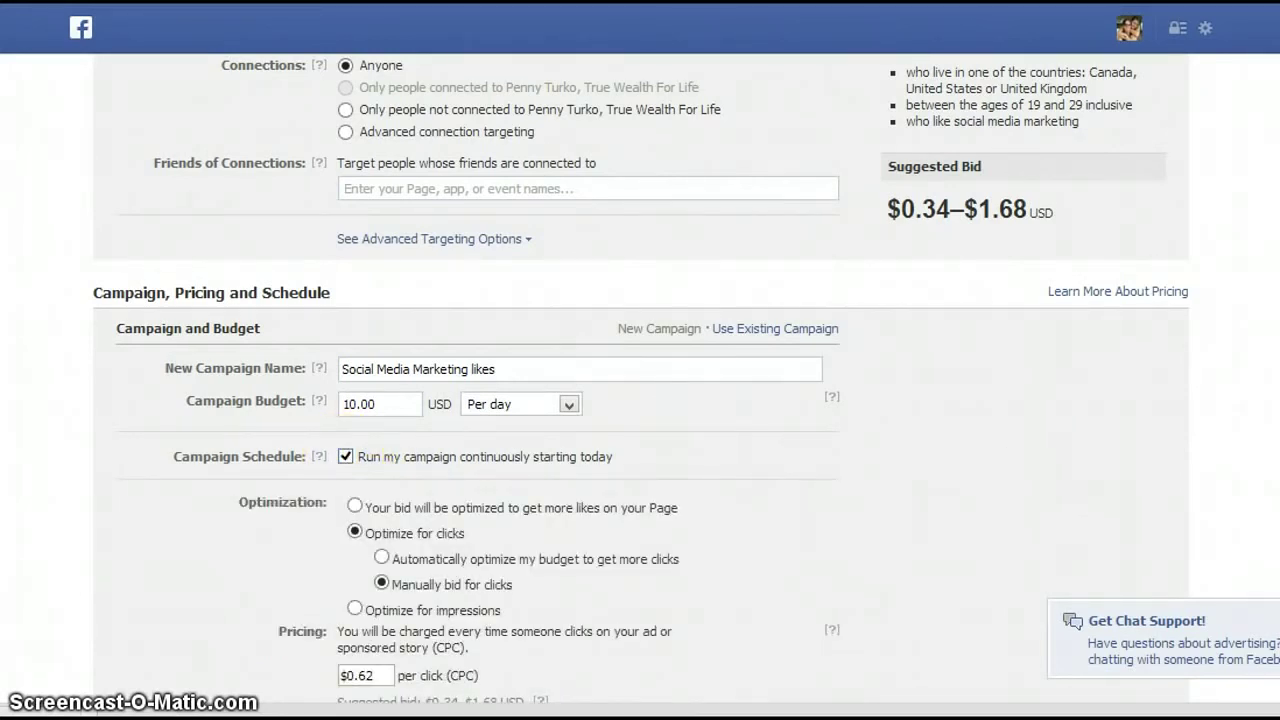
{"action": "scroll", "coordinate": [640, 380], "scroll_direction": "down", "scroll_amount": 3}
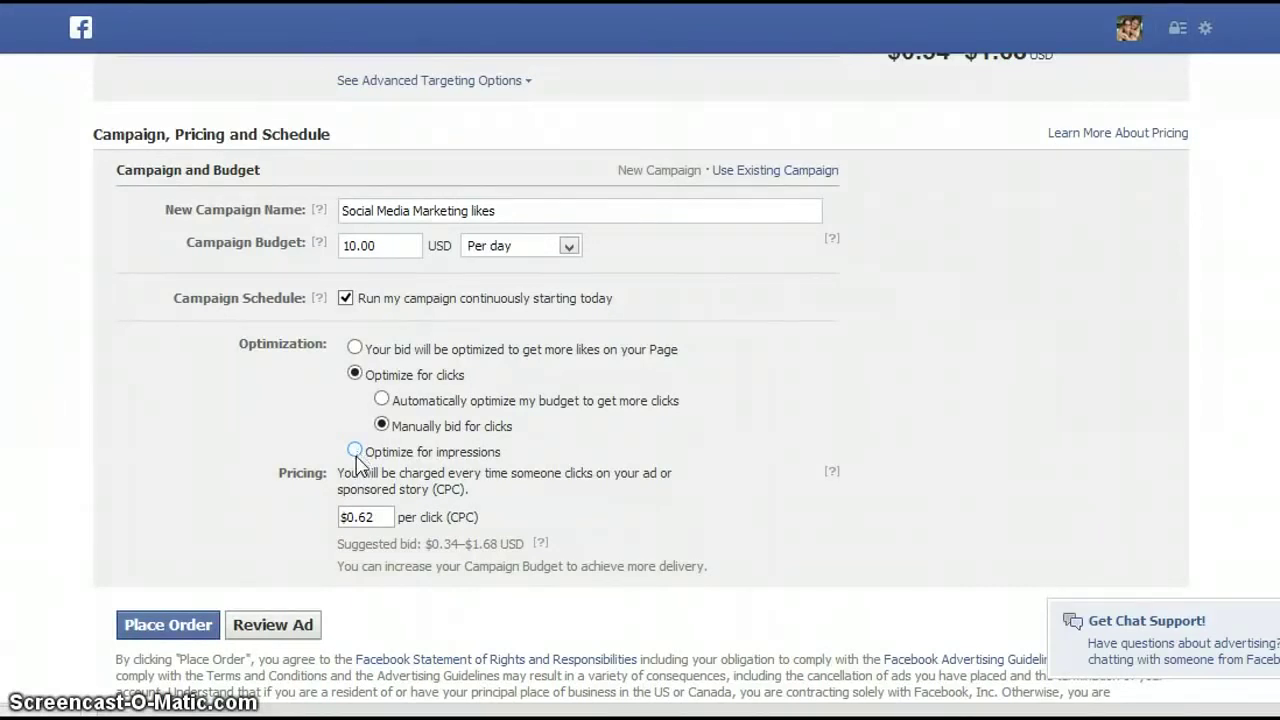
{"action": "left_click_drag", "start_coordinate": [372, 518], "coordinate": [343, 517]}
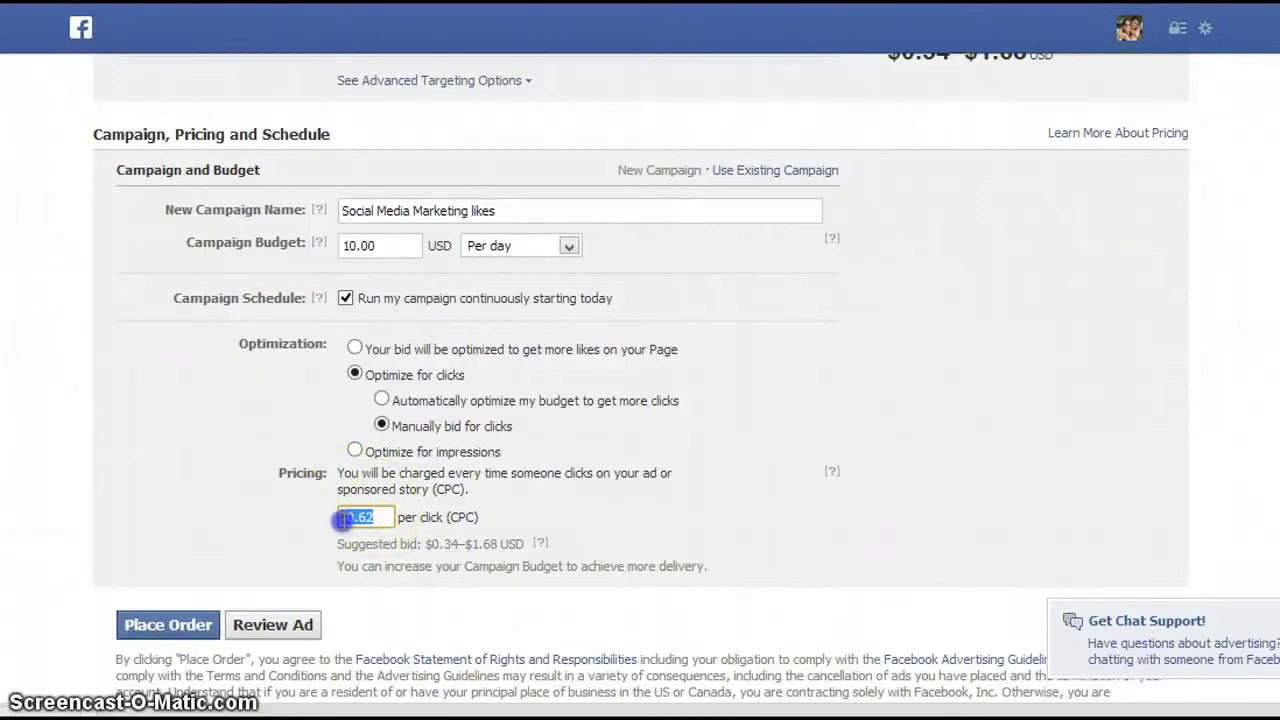
{"action": "type", "text": "$1.000"}
{"action": "key", "text": "BackSpace"}
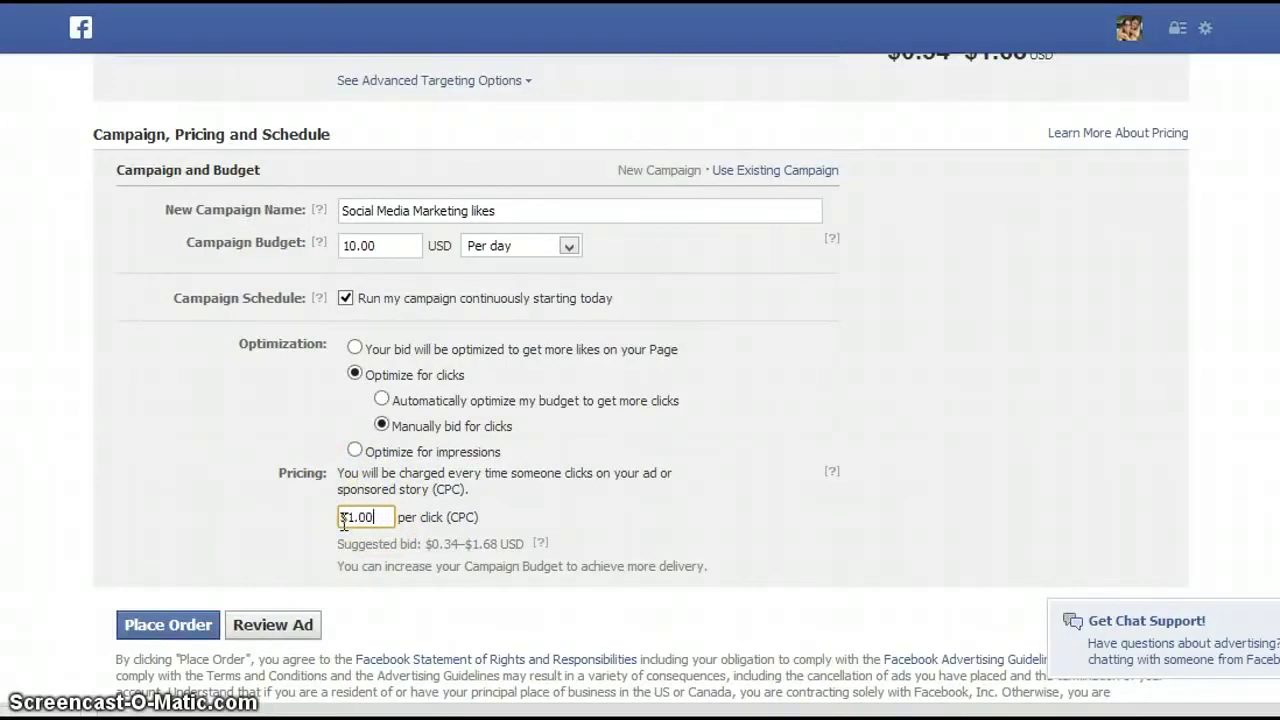
{"action": "left_click", "coordinate": [344, 519]}
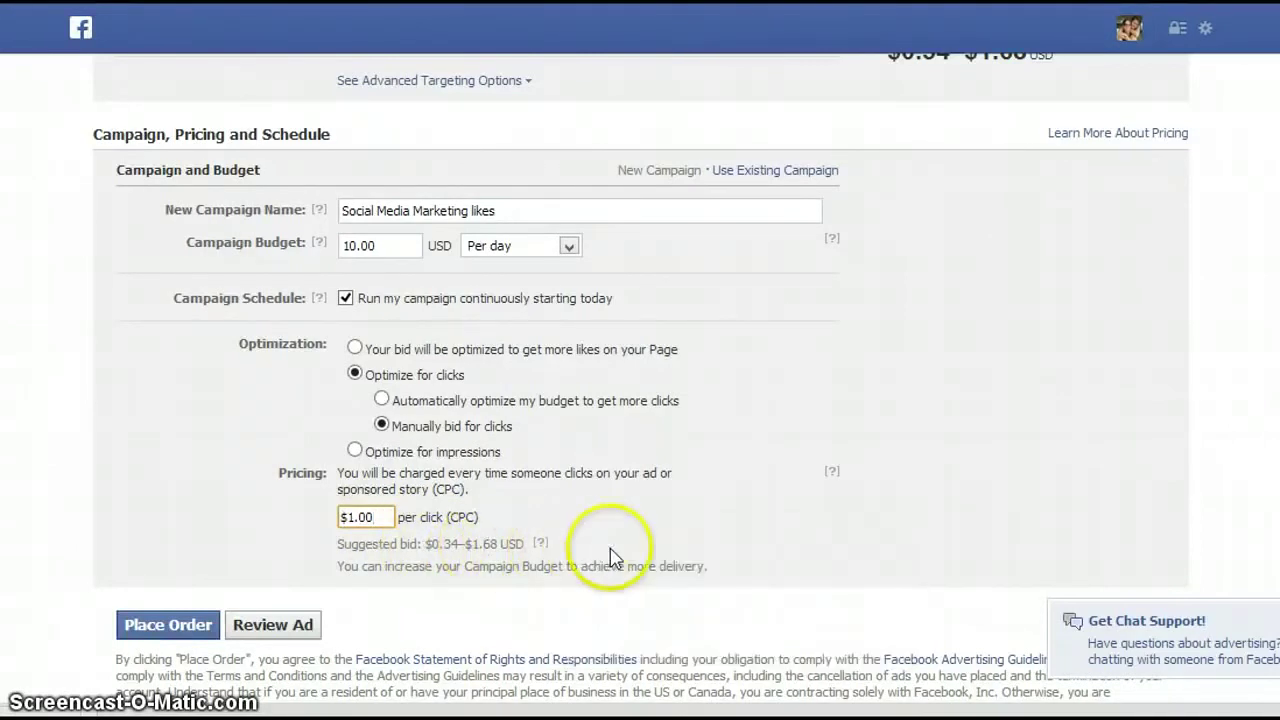
{"action": "left_click", "coordinate": [467, 594]}
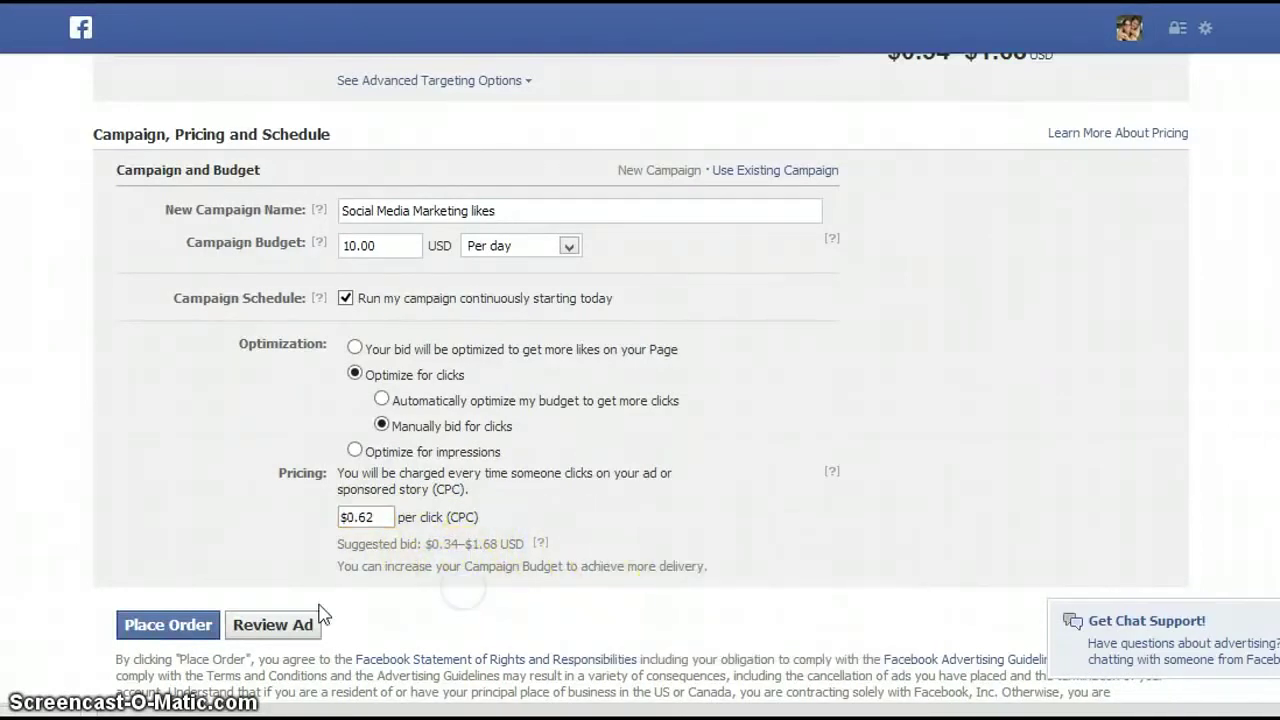
{"action": "left_click", "coordinate": [166, 624]}
{"action": "left_click", "coordinate": [747, 578]}
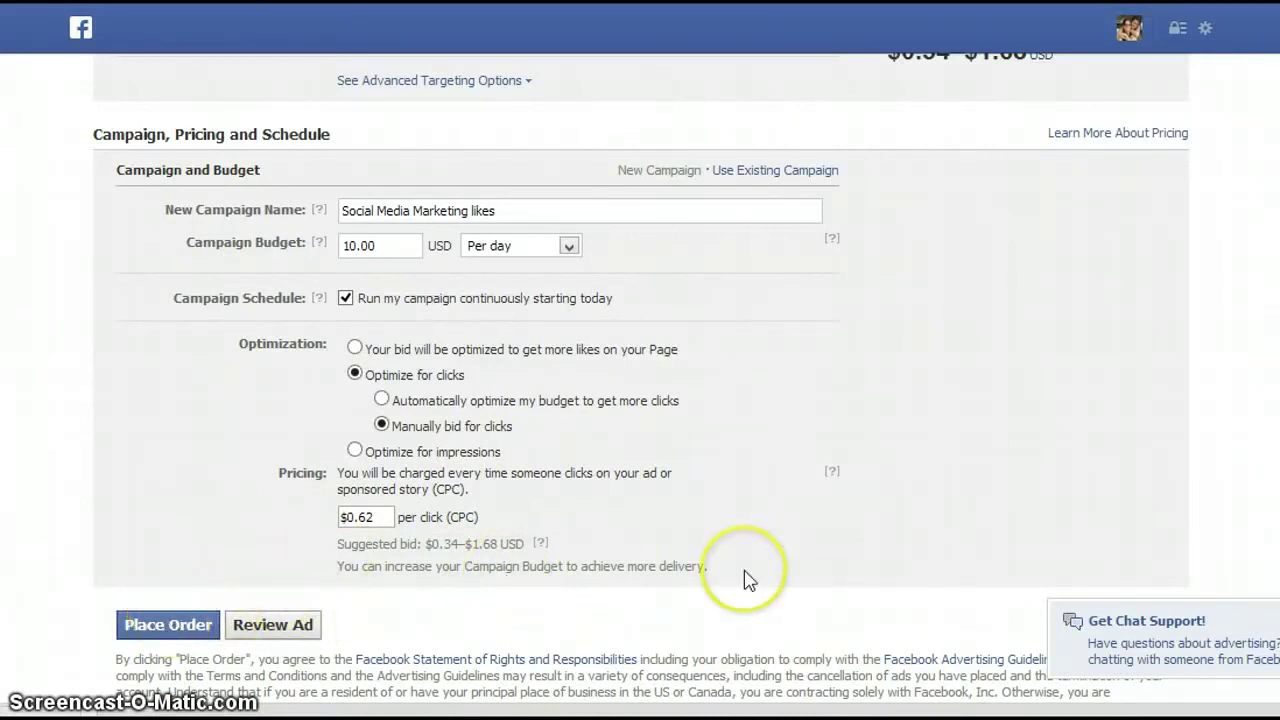
{"action": "left_click", "coordinate": [1006, 500]}
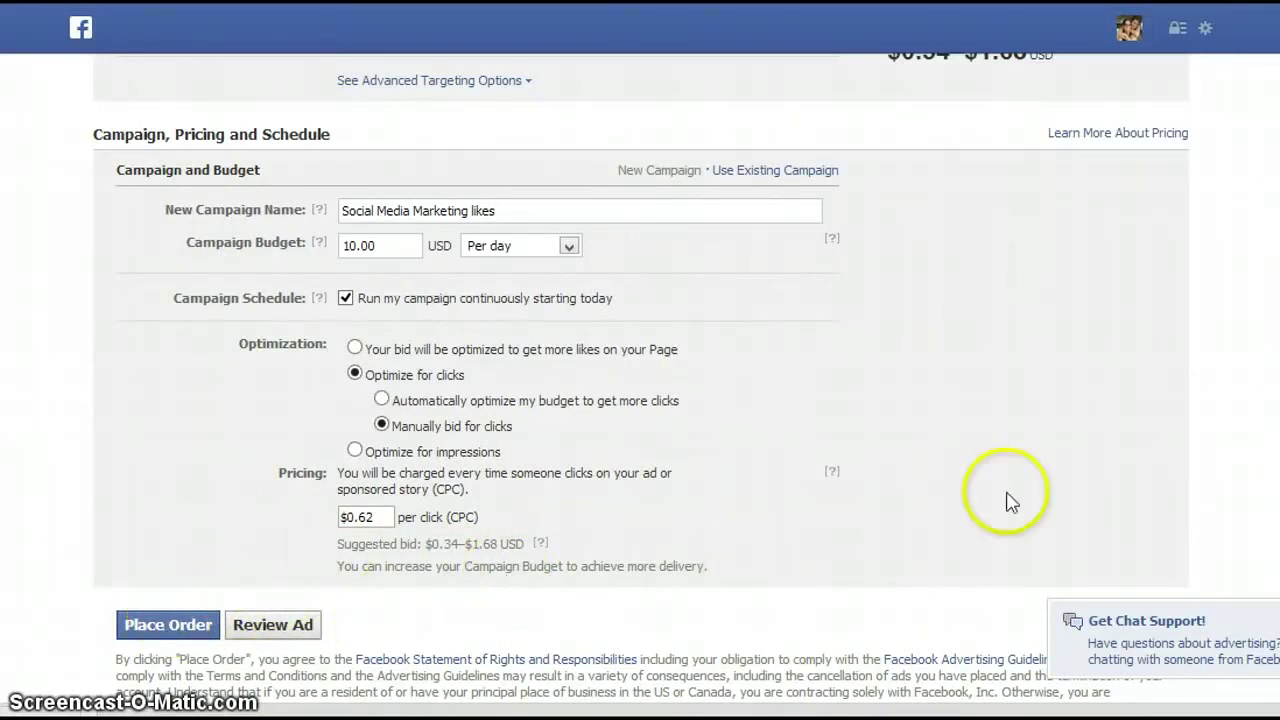
{"action": "scroll", "coordinate": [640, 380], "scroll_direction": "up", "scroll_amount": 10}
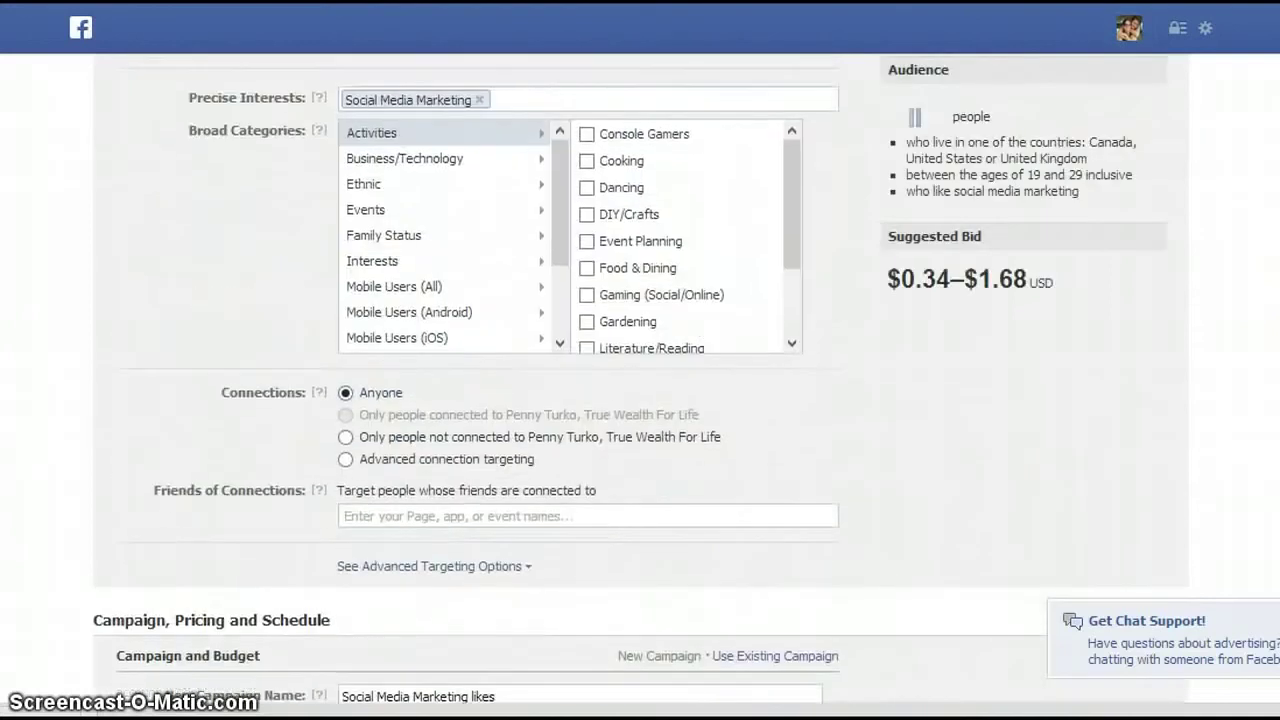
{"action": "scroll", "coordinate": [640, 380], "scroll_direction": "up", "scroll_amount": 4}
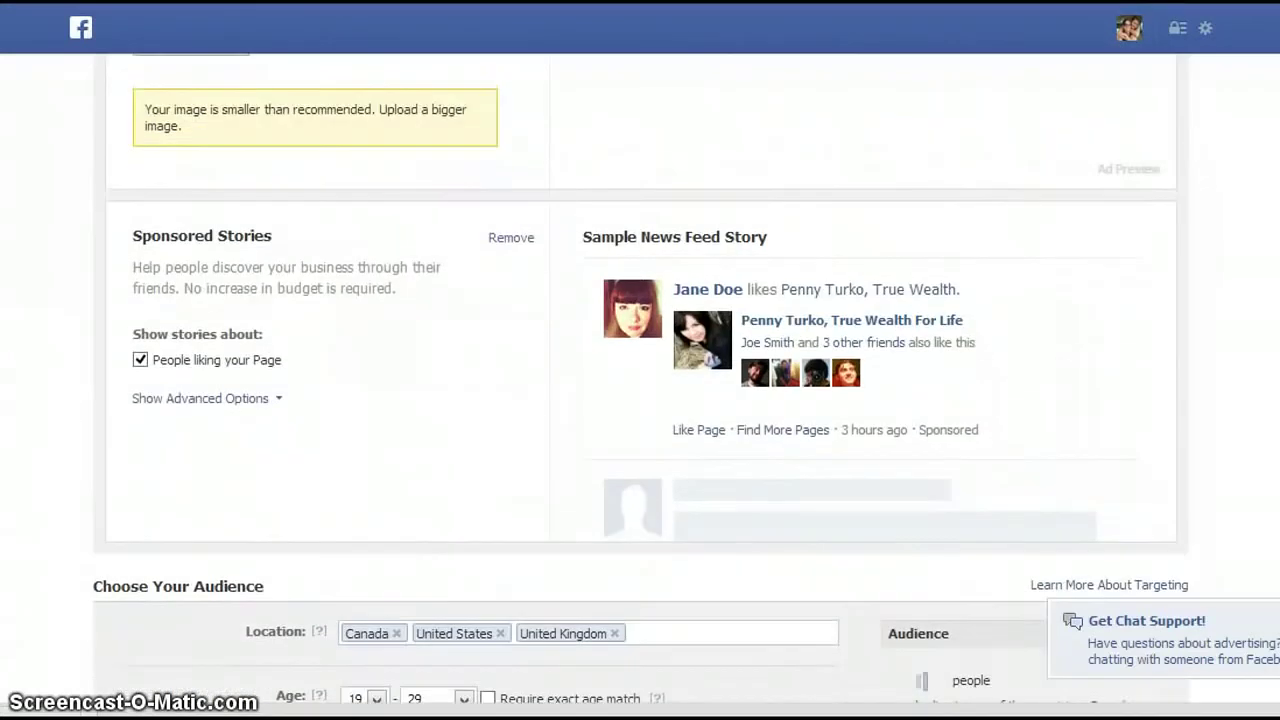
{"action": "left_click", "coordinate": [625, 424]}
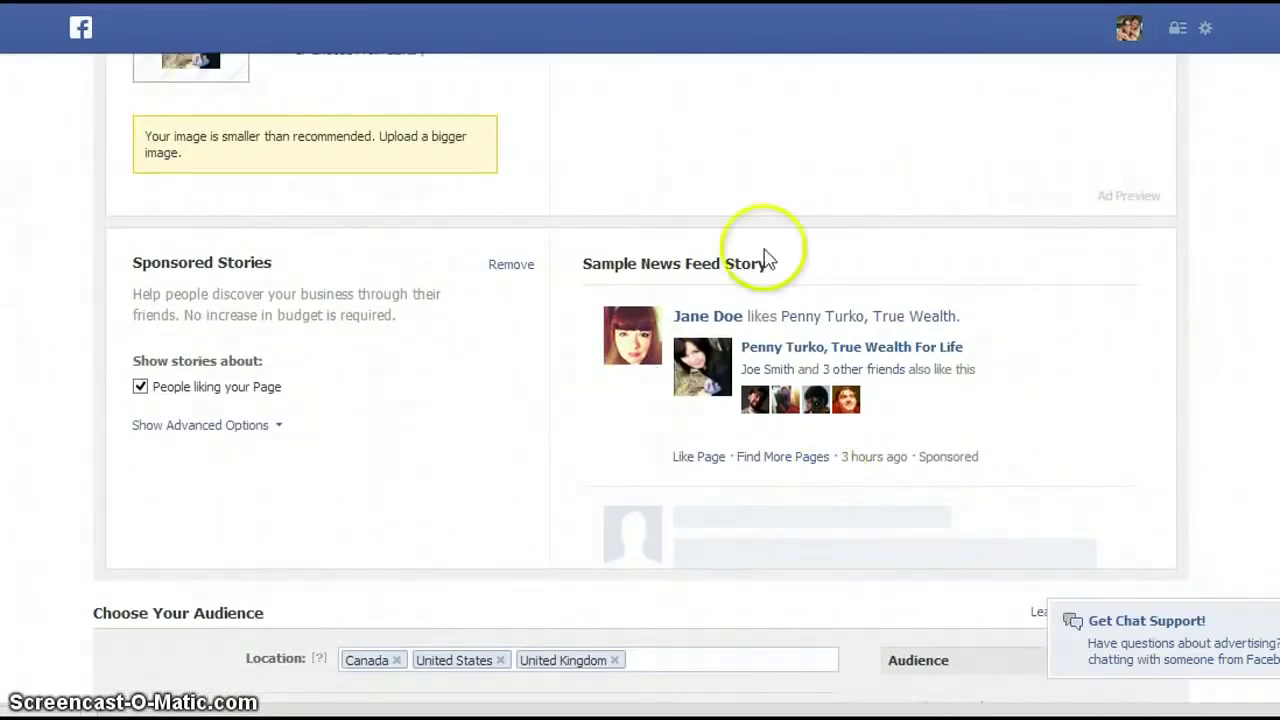